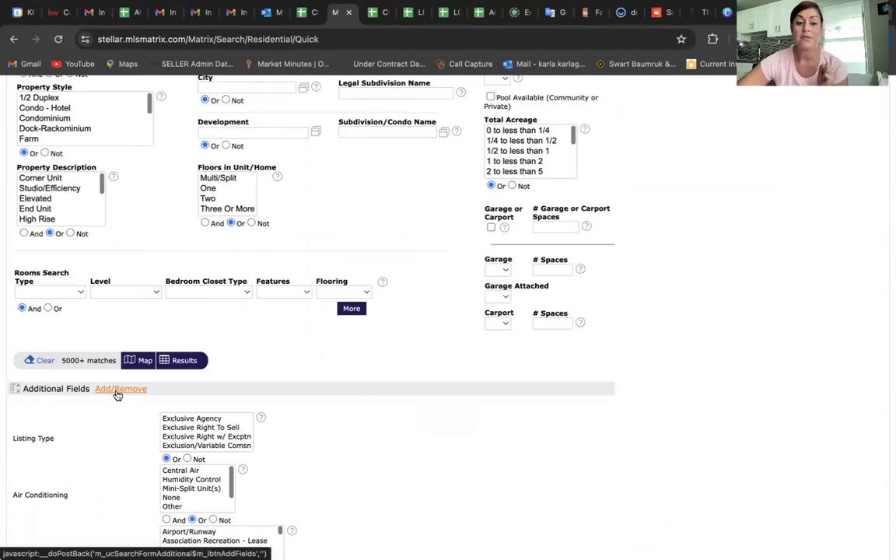
# - Try to add the Sold Terms field to the frequently used search fields and return to the search form
pyautogui.click(117, 396)
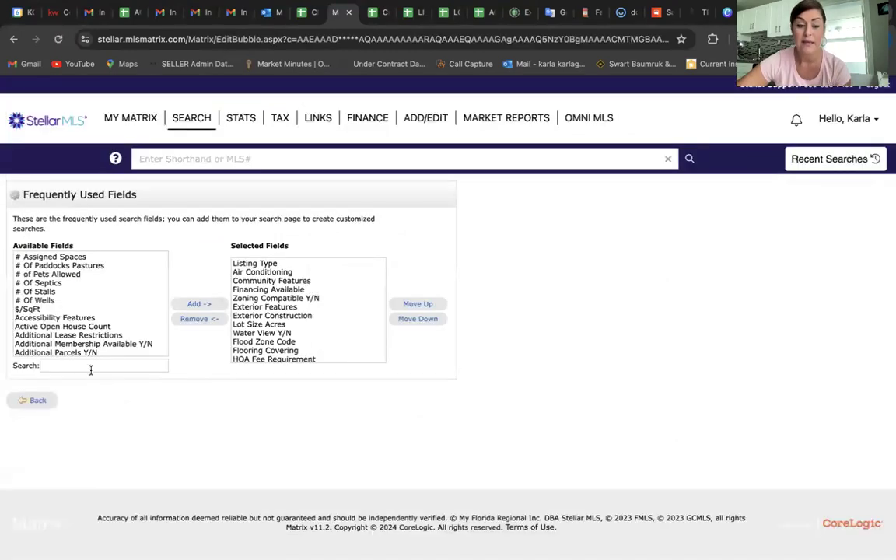
pyautogui.click(53, 366)
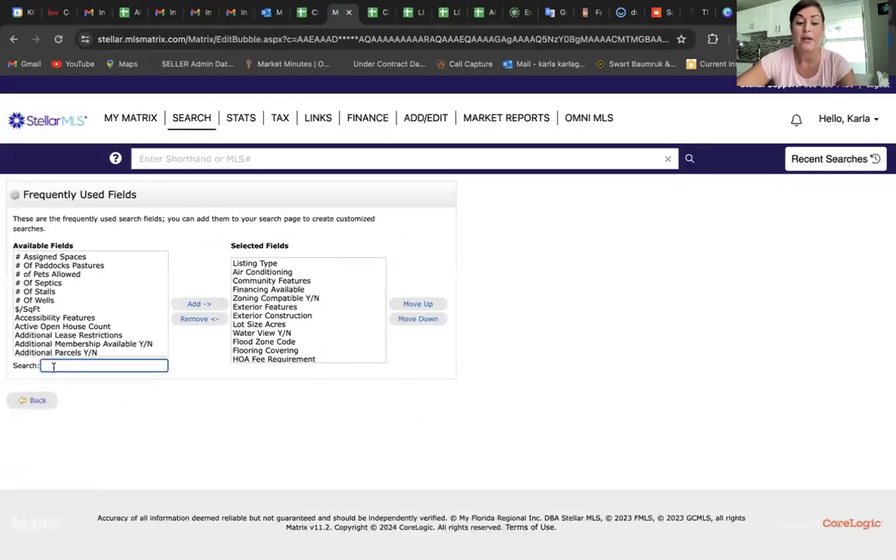
pyautogui.write('sold')
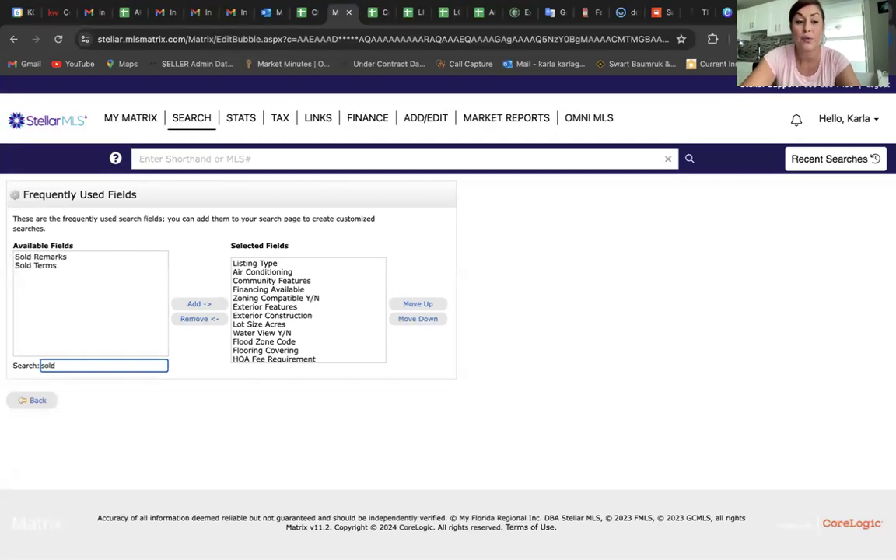
pyautogui.click(46, 267)
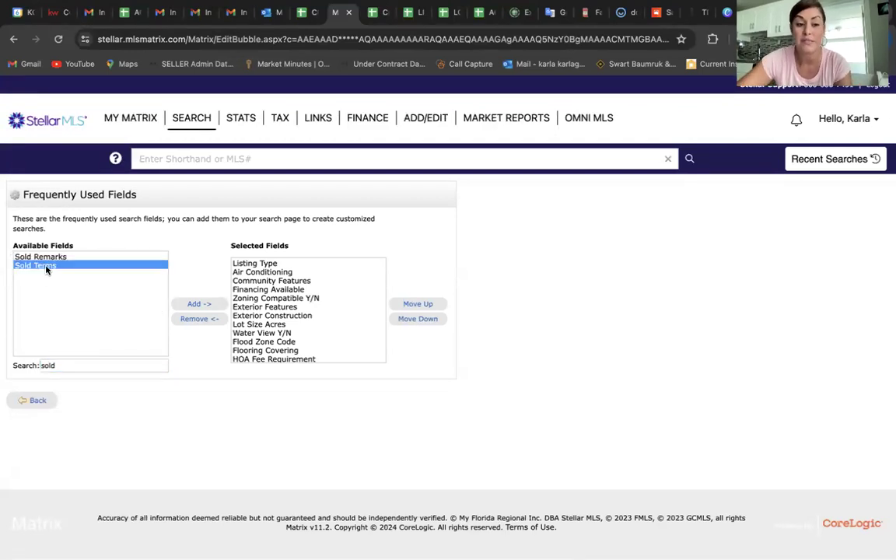
pyautogui.click(196, 308)
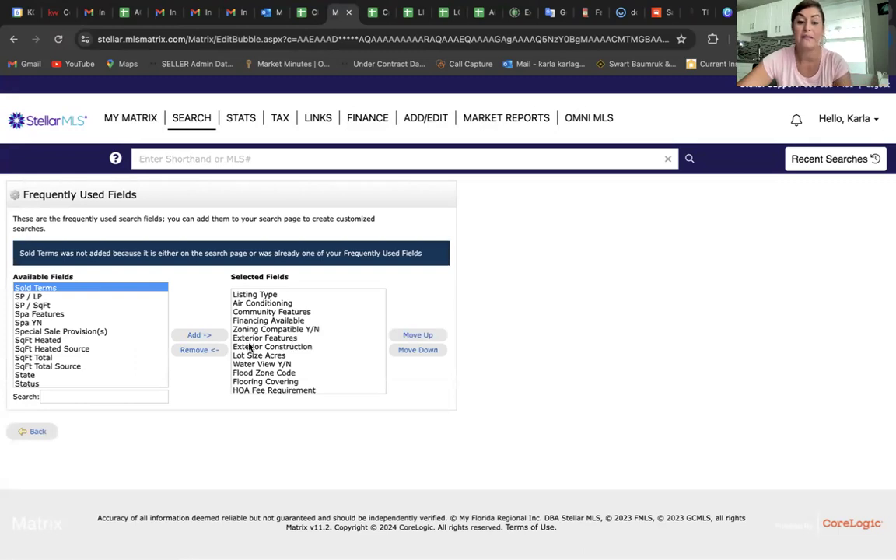
pyautogui.click(36, 433)
# - Restrict the search to FHA under Sold Terms and to Condo - Hotel and Condominium under Property Style
pyautogui.scroll(-20, 186, 410)
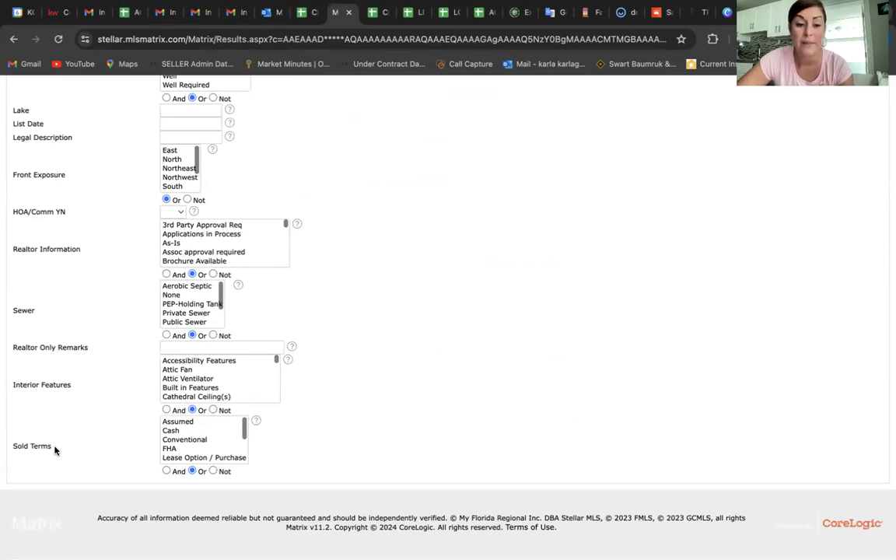
pyautogui.click(172, 451)
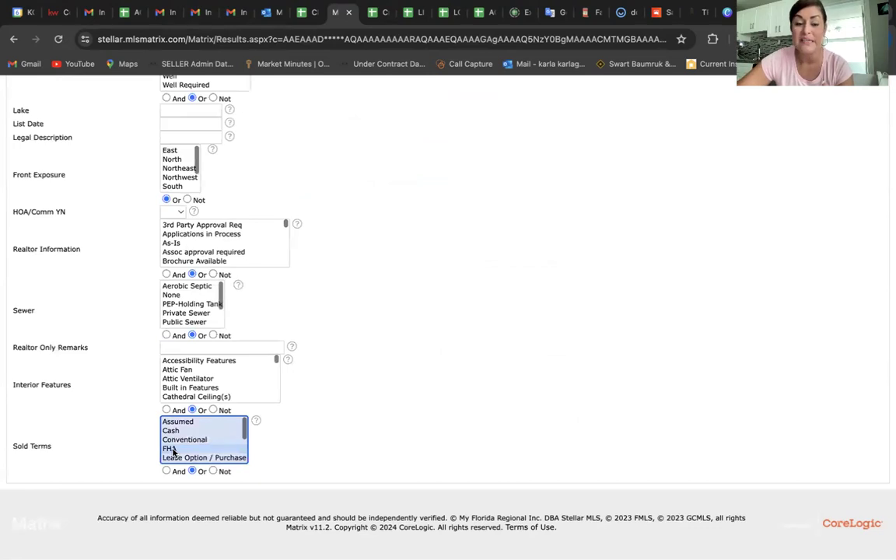
pyautogui.scroll(10, 467, 377)
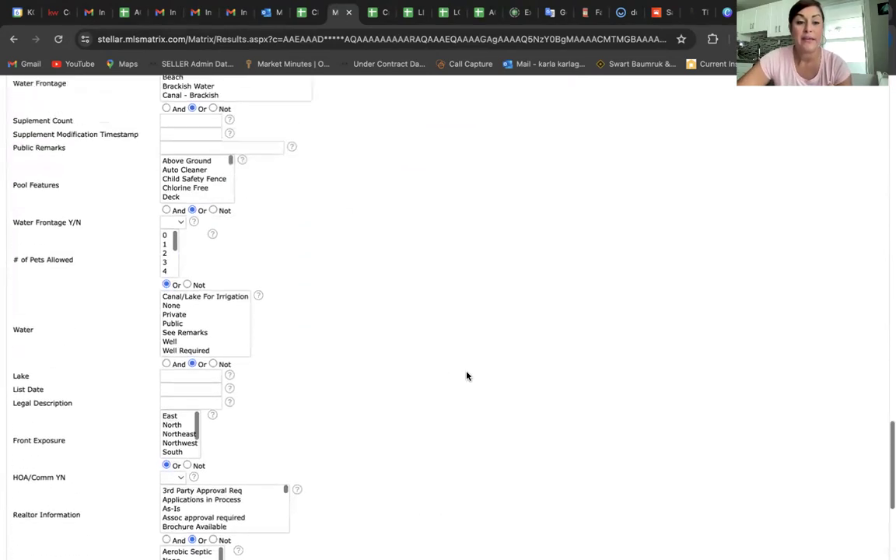
pyautogui.scroll(15, 467, 377)
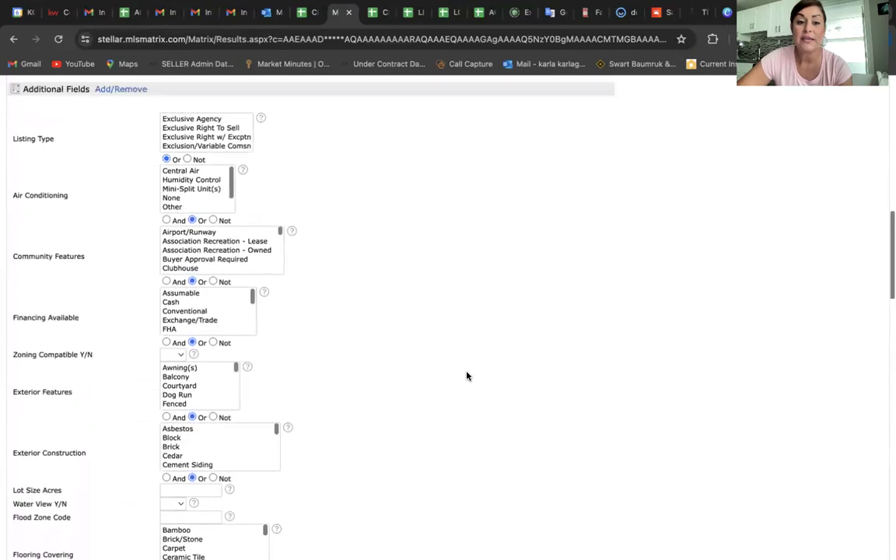
pyautogui.scroll(8, 467, 376)
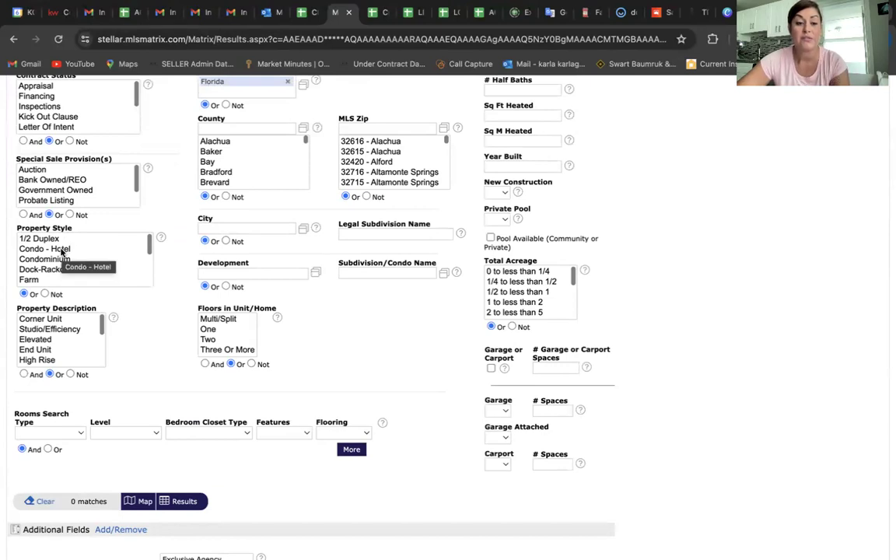
pyautogui.click(61, 251)
pyautogui.keyDown('super'); pyautogui.click(60, 263); pyautogui.keyUp('super')
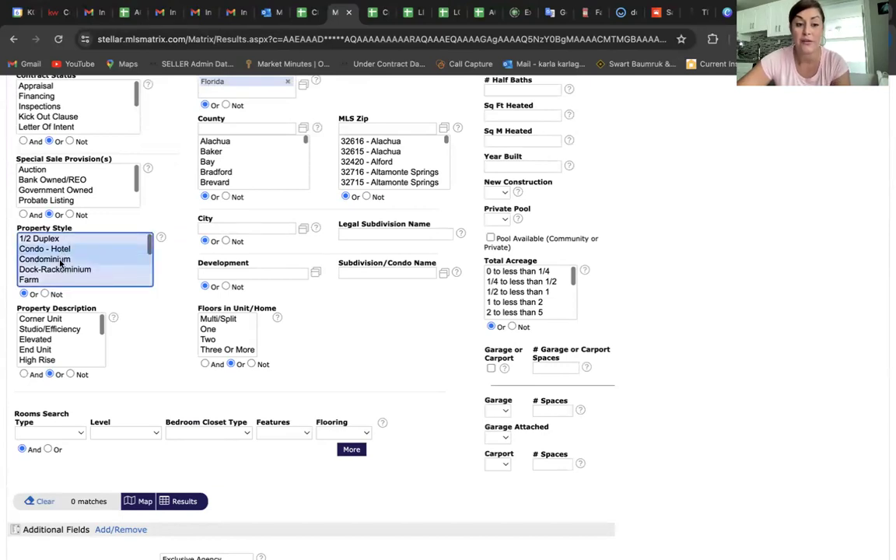
pyautogui.scroll(-5, 93, 262)
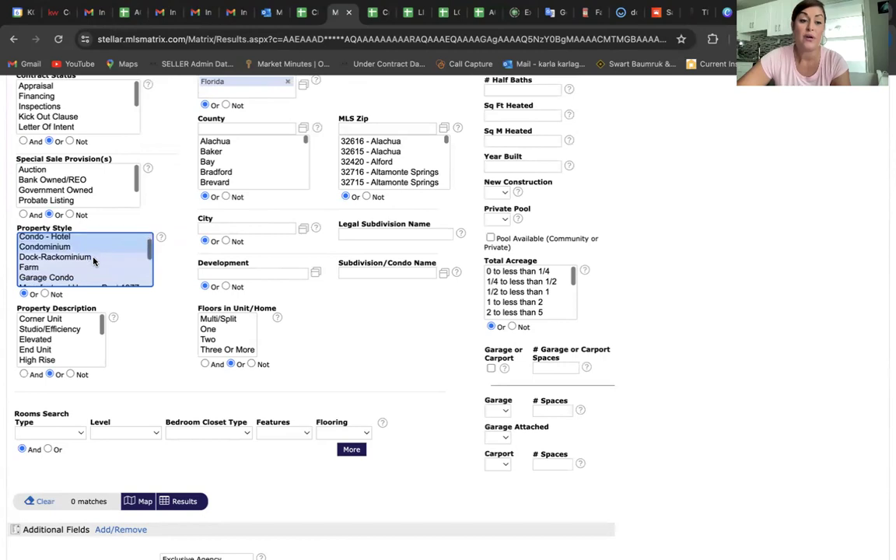
pyautogui.scroll(5, 93, 261)
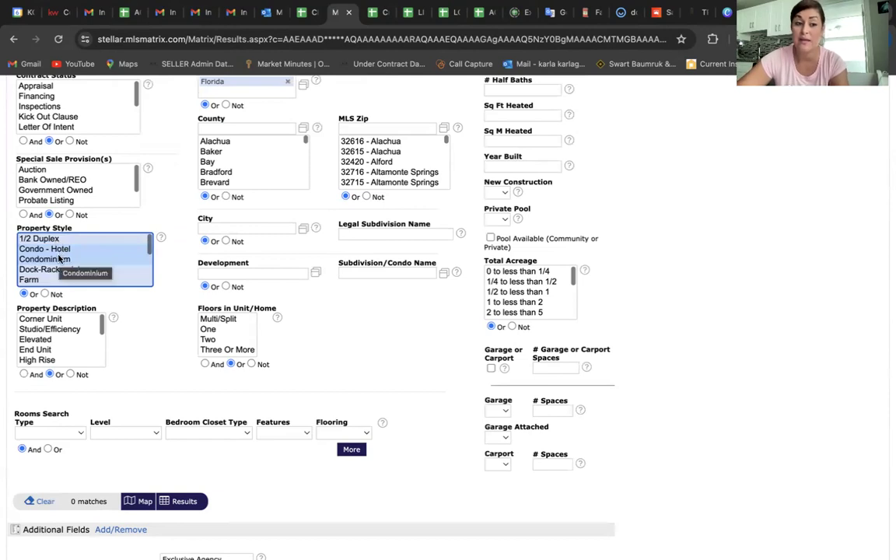
pyautogui.scroll(-5, 62, 270)
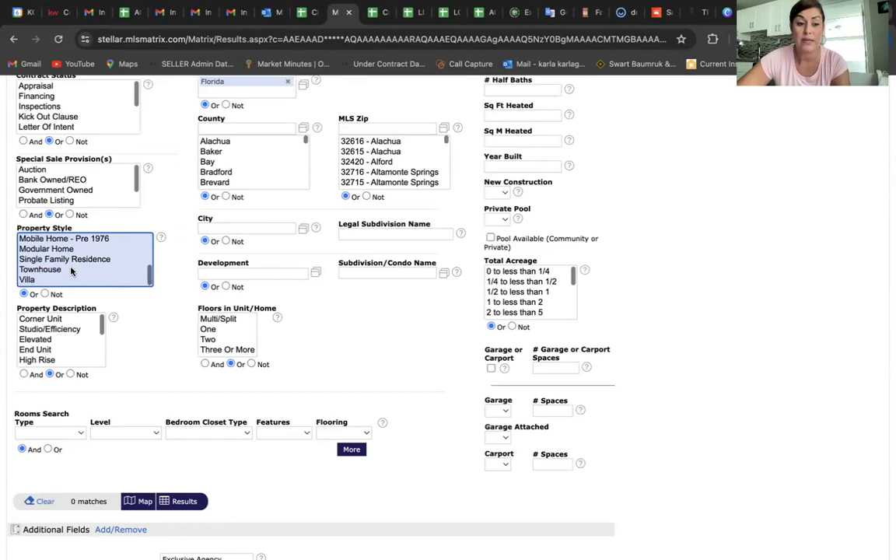
# - Include Pending and Sold listings in the search alongside the Active ones
pyautogui.scroll(4, 156, 299)
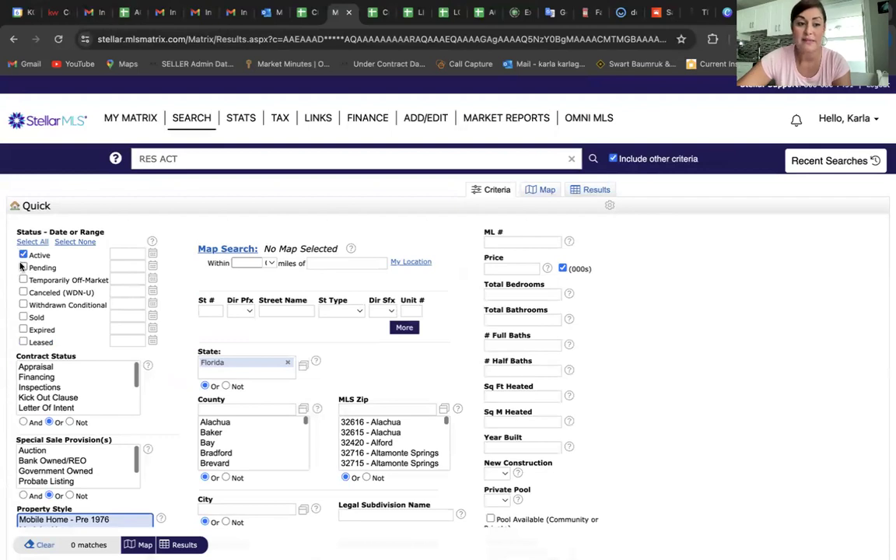
pyautogui.click(23, 267)
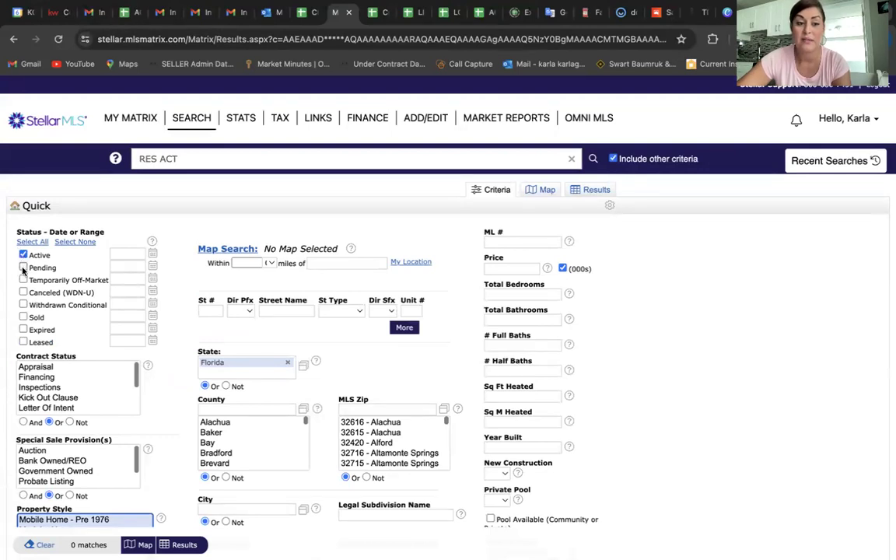
pyautogui.click(24, 316)
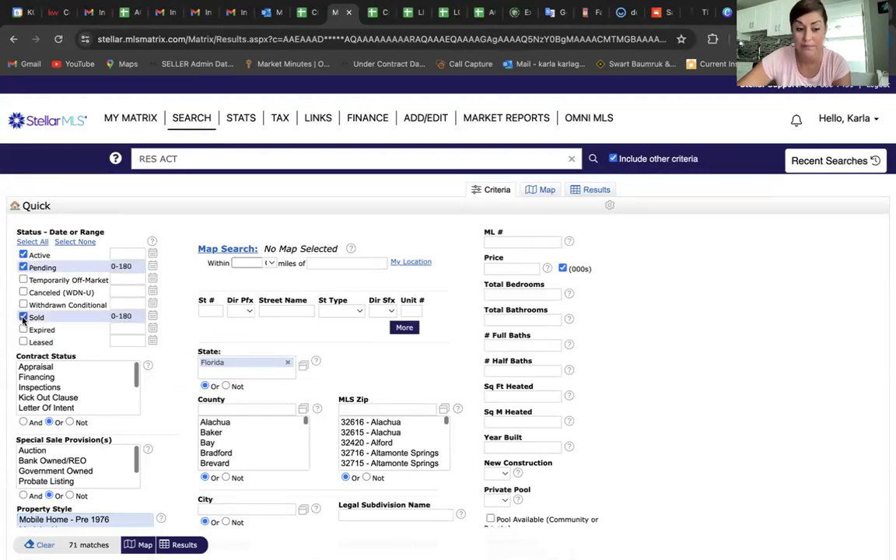
# - Limit the search to Orange county
pyautogui.click(238, 412)
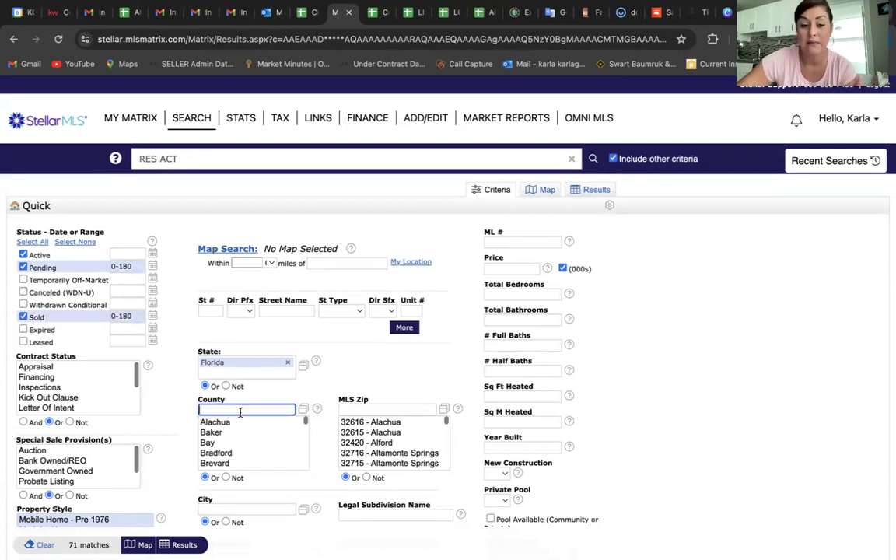
pyautogui.write('crange')
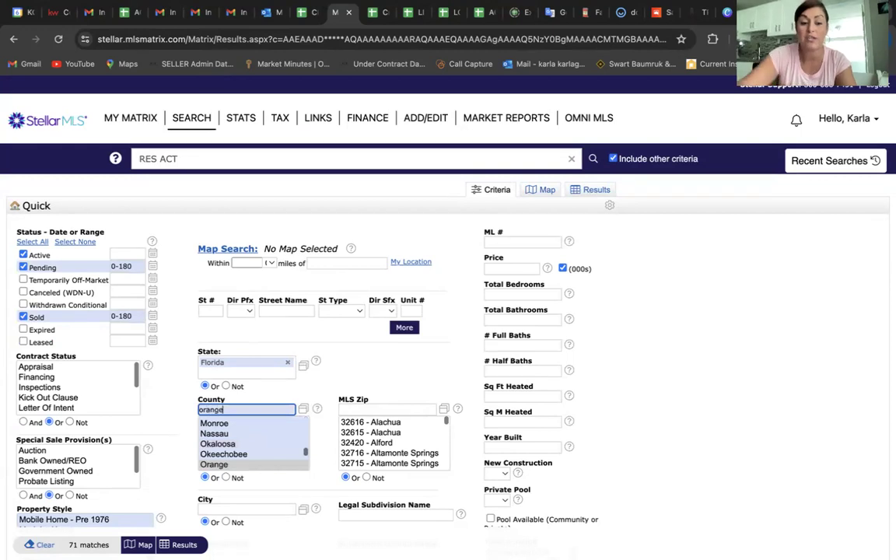
pyautogui.click(230, 462)
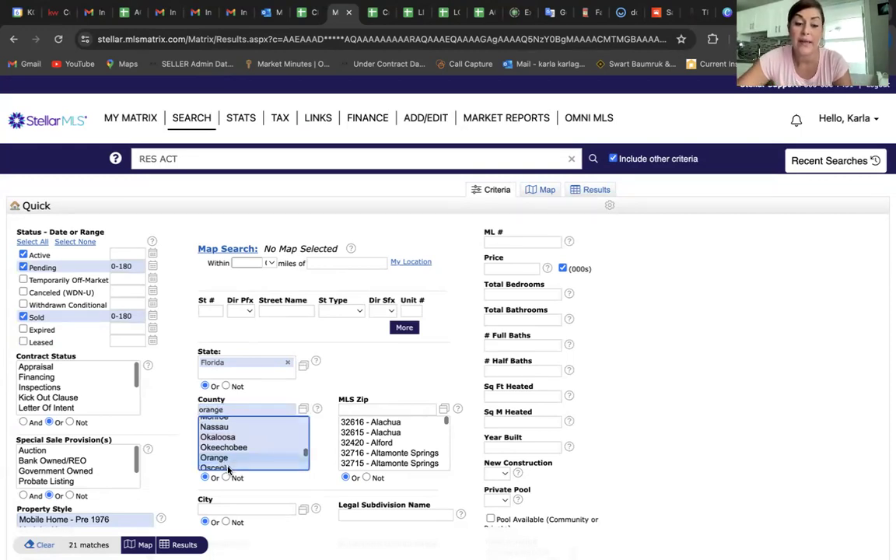
pyautogui.click(365, 385)
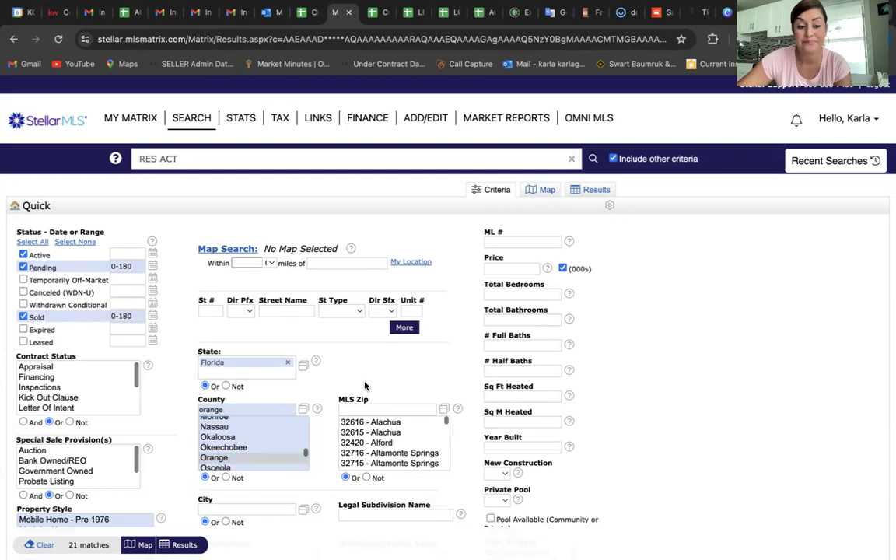
# - Set the Sold date range to 0-700 and the price range to 0-175 in thousands
pyautogui.click(129, 315)
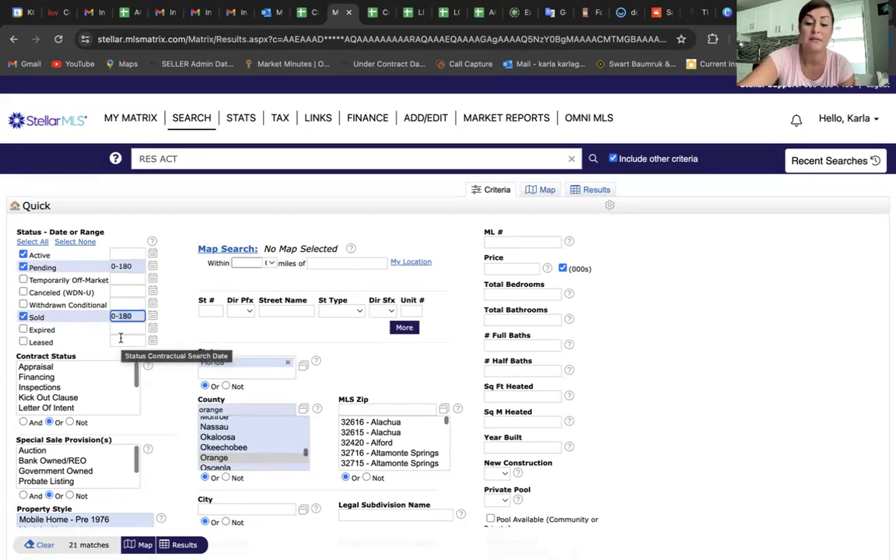
pyautogui.write('700')
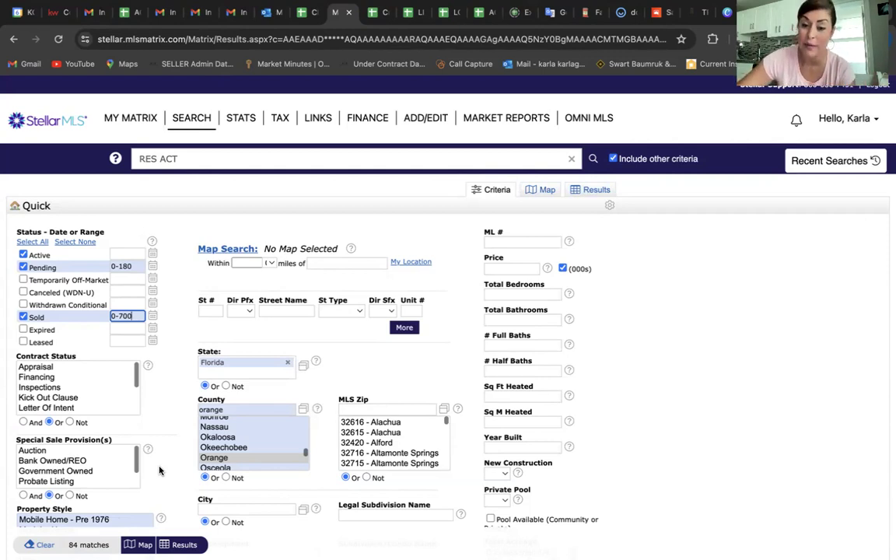
pyautogui.click(499, 267)
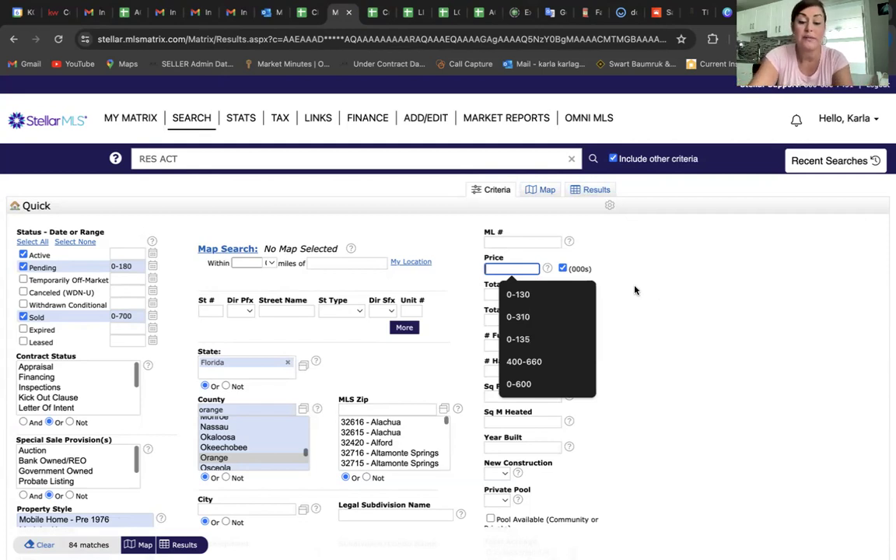
pyautogui.write('27')
pyautogui.press('BackSpace')
pyautogui.press('BackSpace')
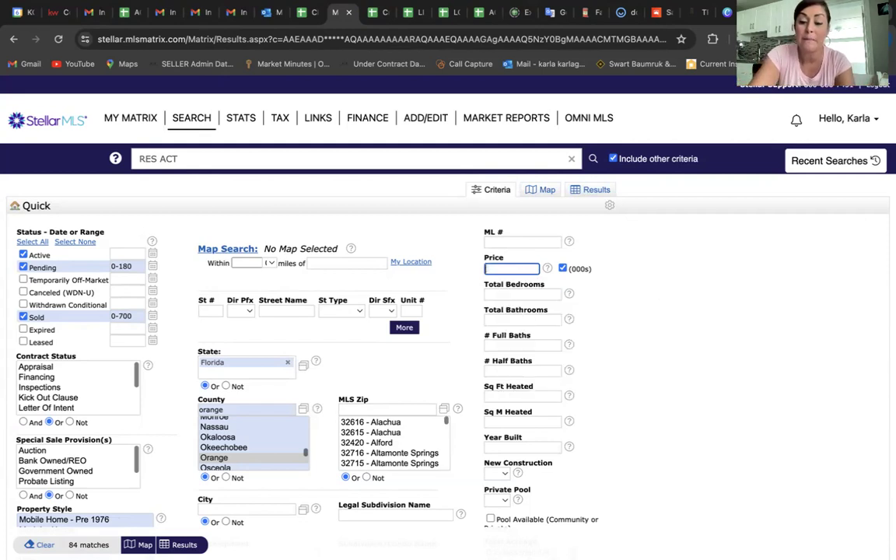
pyautogui.write('0-175')
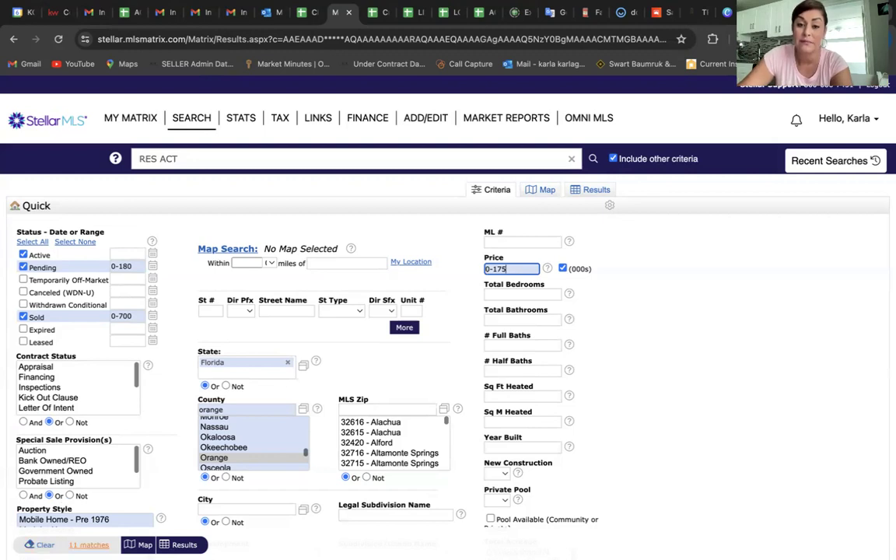
# - Display the matching listings and examine their subdivisions, prices, sold terms and close dates
pyautogui.click(184, 544)
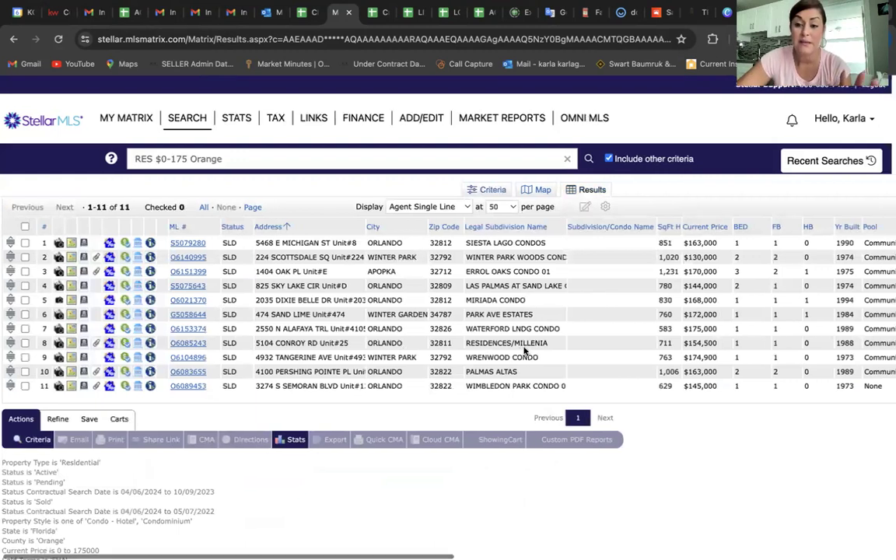
pyautogui.hscroll(5, 498, 335)
pyautogui.hscroll(4, 525, 351)
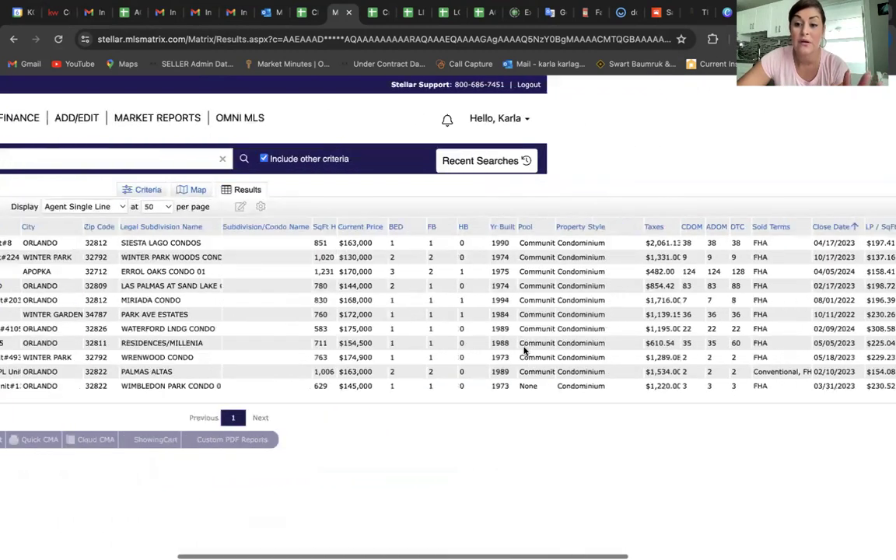
pyautogui.hscroll(4, 524, 352)
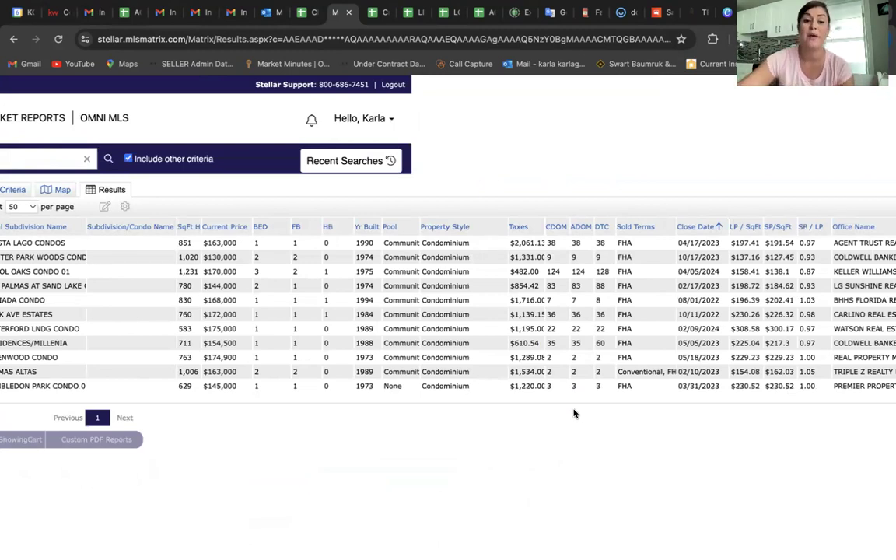
pyautogui.hscroll(-10, 573, 413)
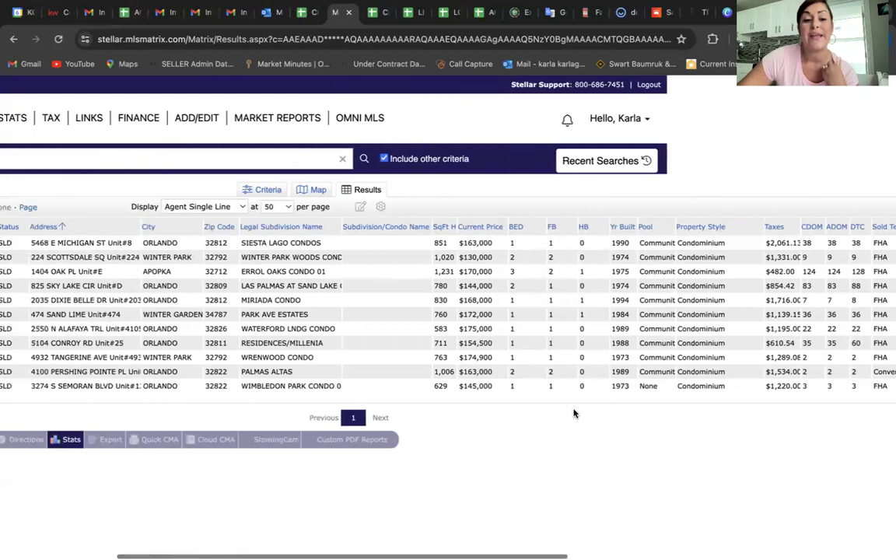
pyautogui.hscroll(-5, 574, 413)
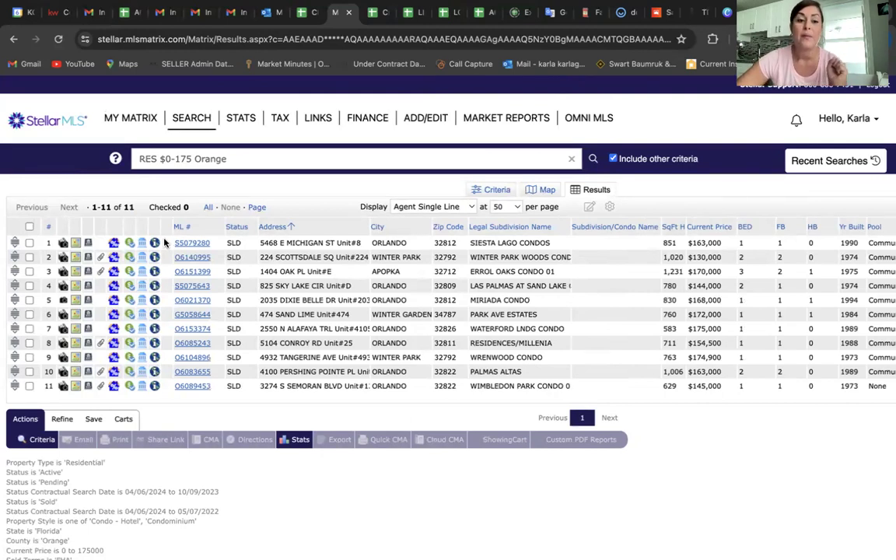
# - Copy all listing rows from the search results and paste them into Sheet2 of the Google Sheet starting at cell K15
pyautogui.moveTo(173, 243); pyautogui.dragTo(723, 398)
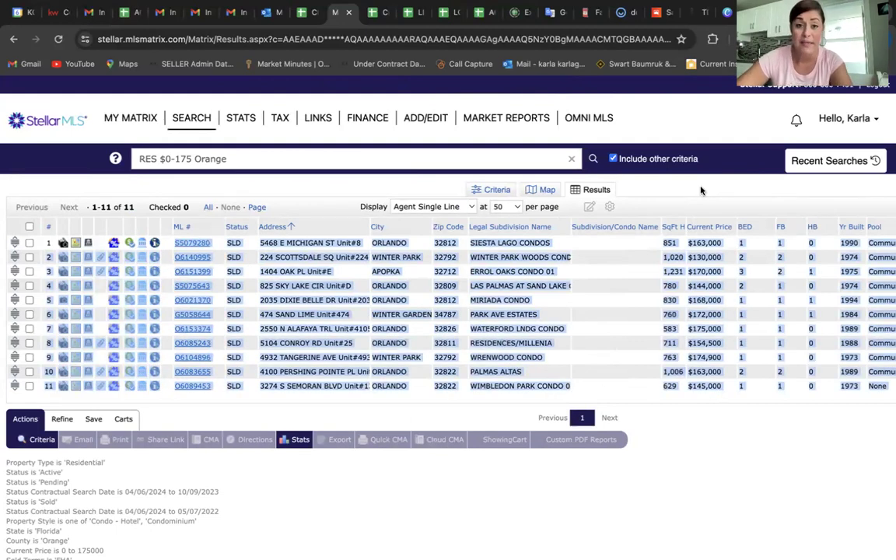
pyautogui.click(376, 14)
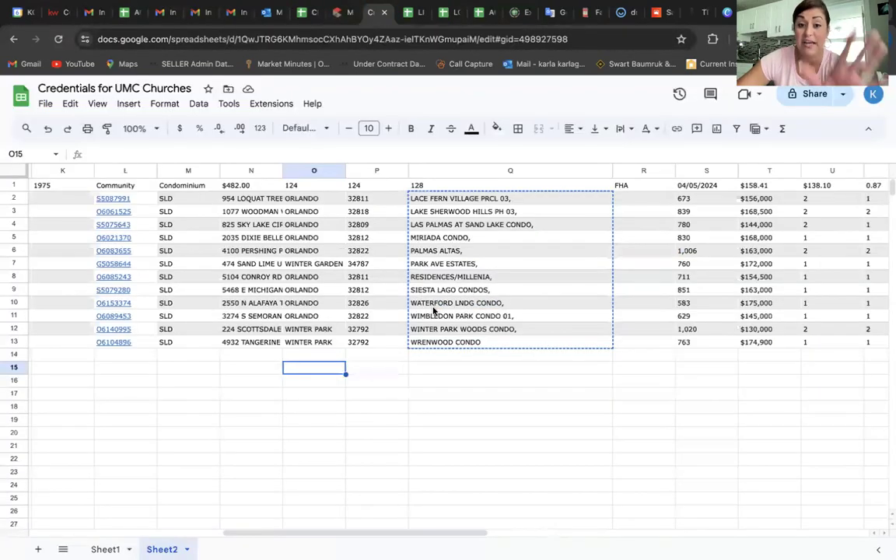
pyautogui.scroll(-3, 433, 310)
pyautogui.scroll(2, 433, 311)
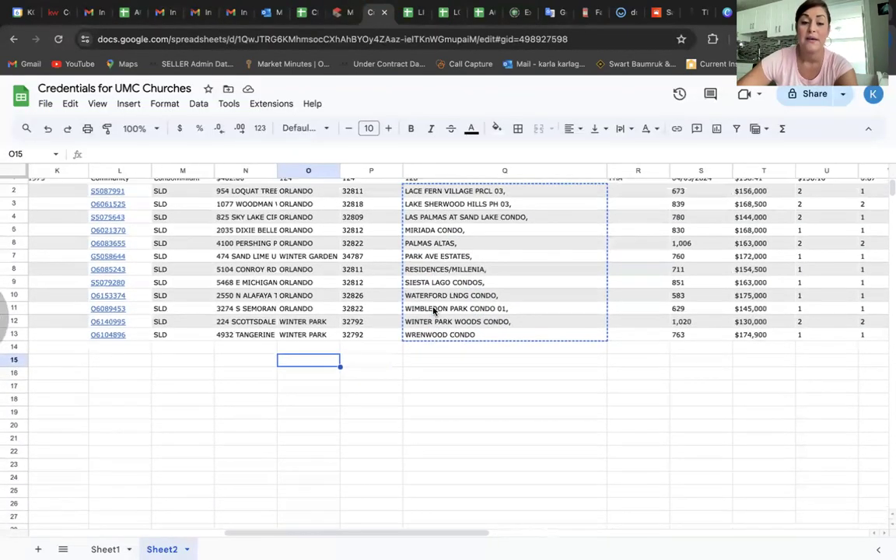
pyautogui.moveTo(55, 361); pyautogui.dragTo(776, 519)
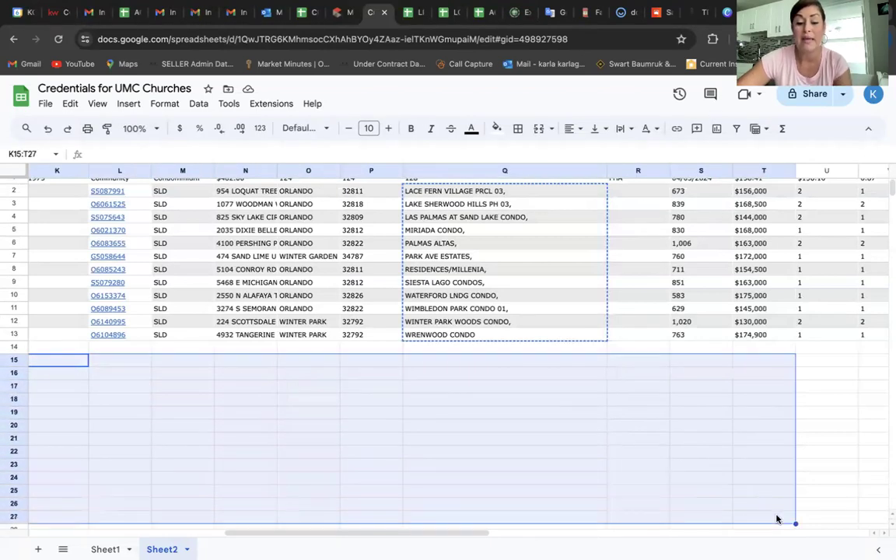
pyautogui.hotkey('ctrl', 'v')
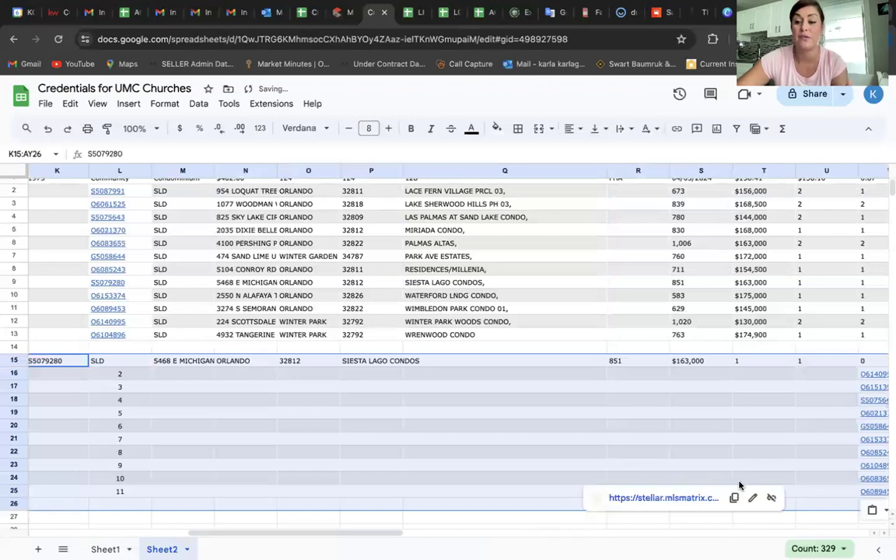
# - Widen column X of the pasted listings so the full street addresses fit
pyautogui.hscroll(8, 739, 486)
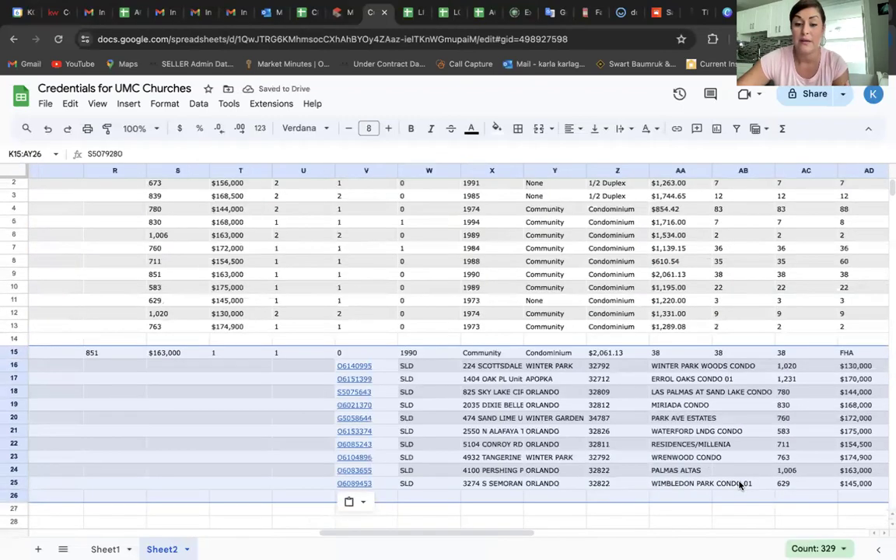
pyautogui.hscroll(1, 740, 487)
pyautogui.scroll(-1, 740, 487)
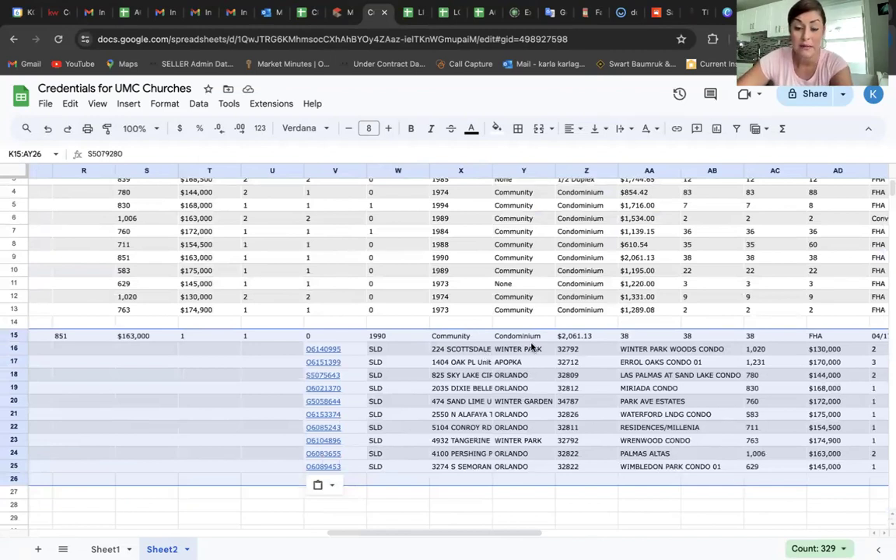
pyautogui.moveTo(492, 171); pyautogui.dragTo(693, 187)
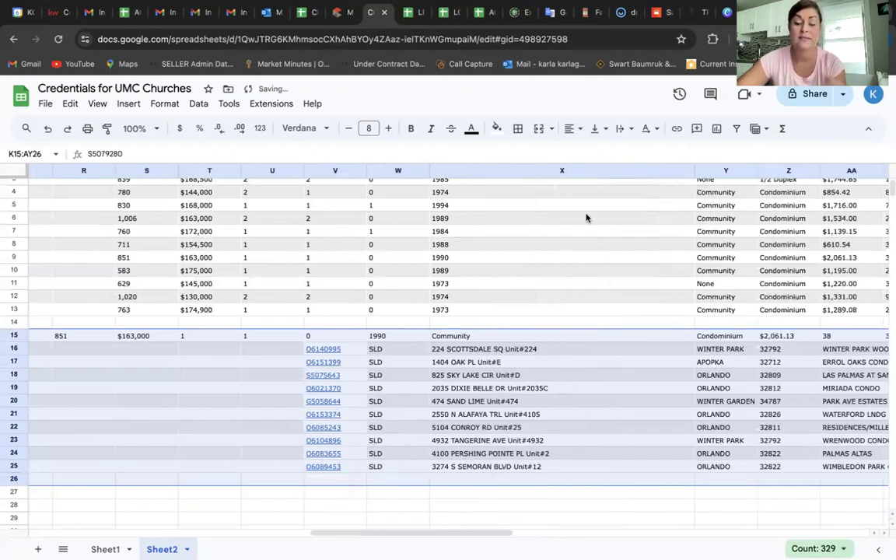
# - Clear the old listing data from rows 1 to 13
pyautogui.scroll(1, 260, 204)
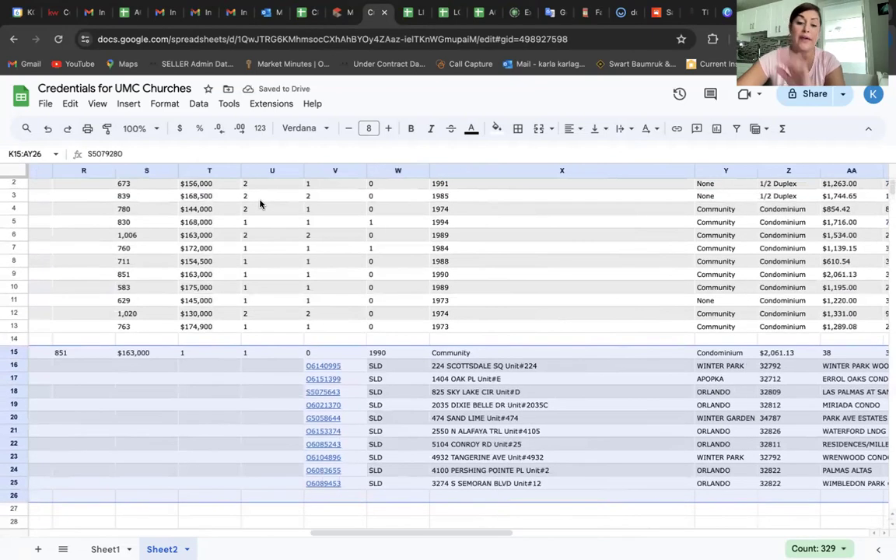
pyautogui.scroll(1, 261, 204)
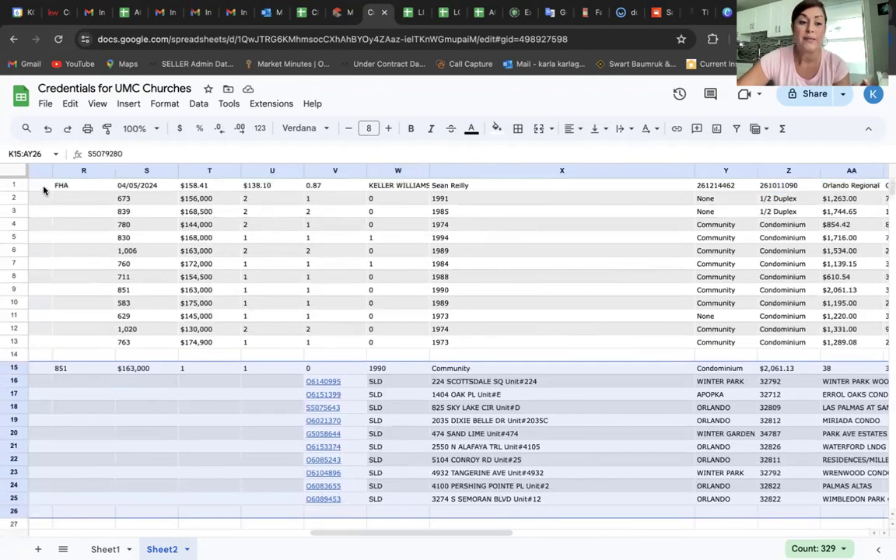
pyautogui.click(14, 184)
pyautogui.moveTo(15, 197); pyautogui.dragTo(38, 343)
pyautogui.press('Delete')
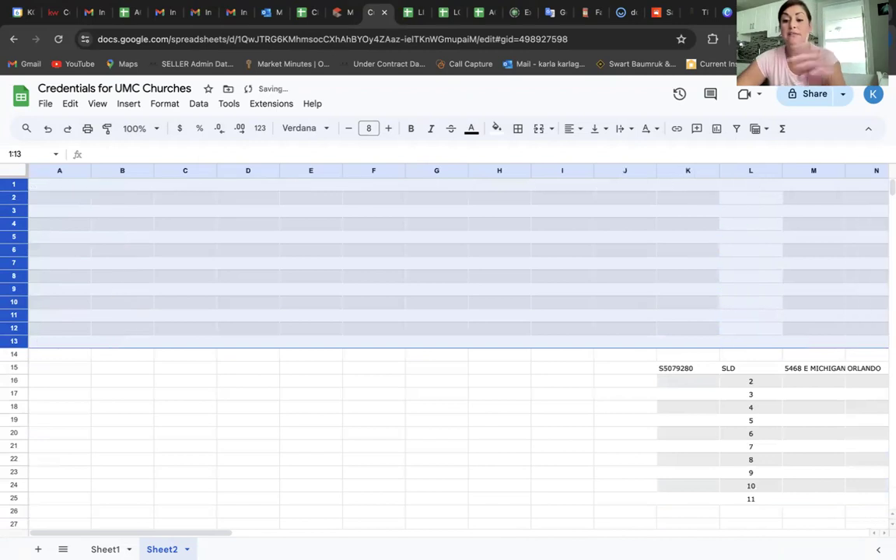
# - Append a comma to the end of each street address in cells X16 to X19
pyautogui.hscroll(10, 482, 397)
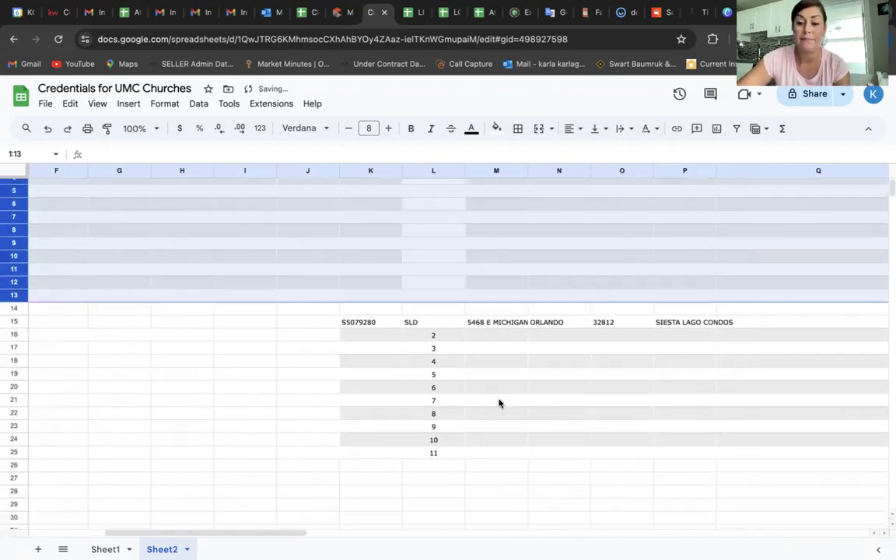
pyautogui.scroll(-3, 498, 403)
pyautogui.hscroll(8, 499, 403)
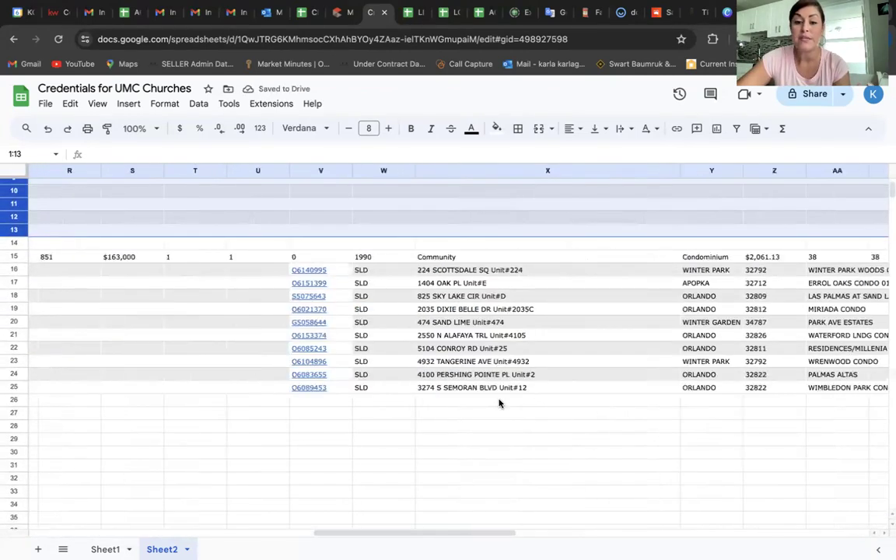
pyautogui.click(426, 269)
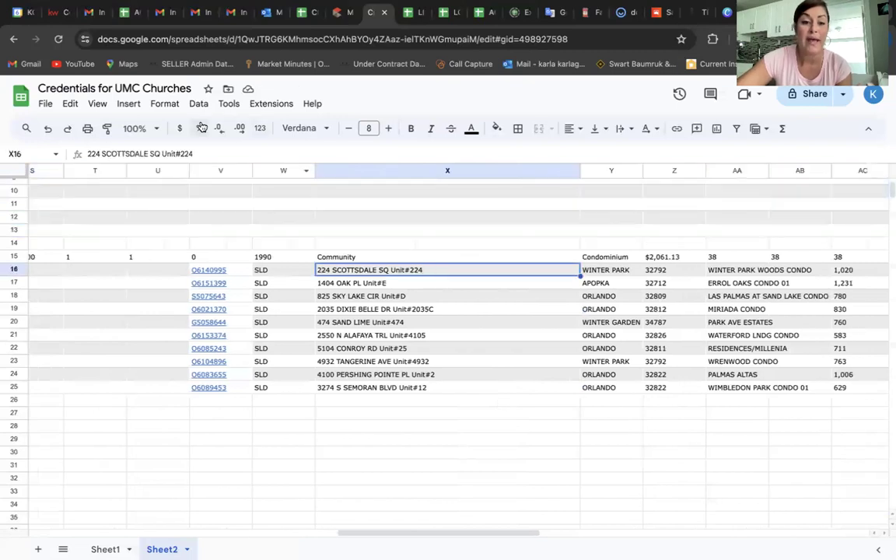
pyautogui.click(200, 154)
pyautogui.write(',')
pyautogui.press('Return')
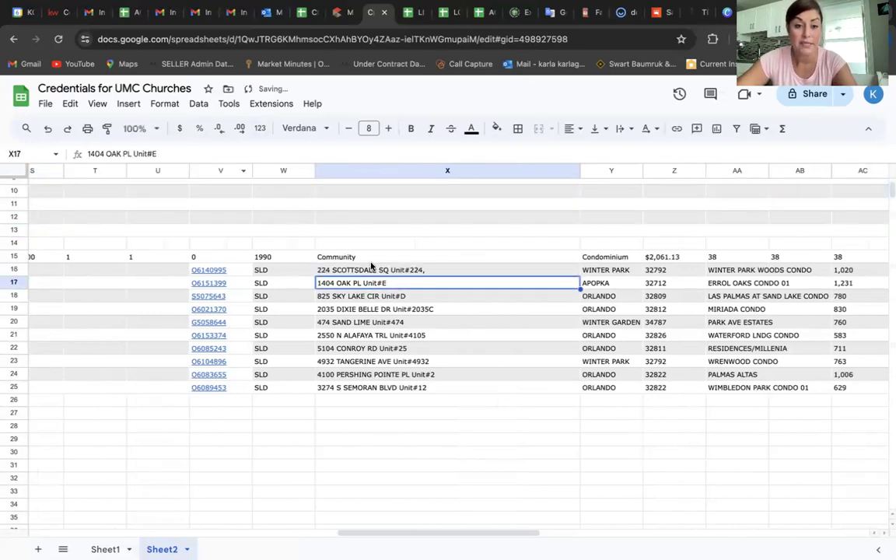
pyautogui.click(193, 158)
pyautogui.write(',')
pyautogui.press('Return')
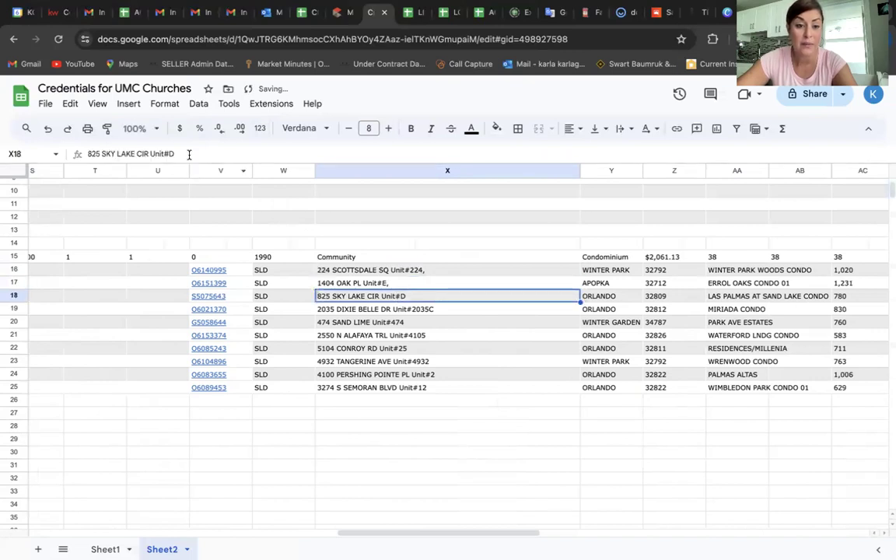
pyautogui.click(189, 154)
pyautogui.write(',')
pyautogui.press('Return')
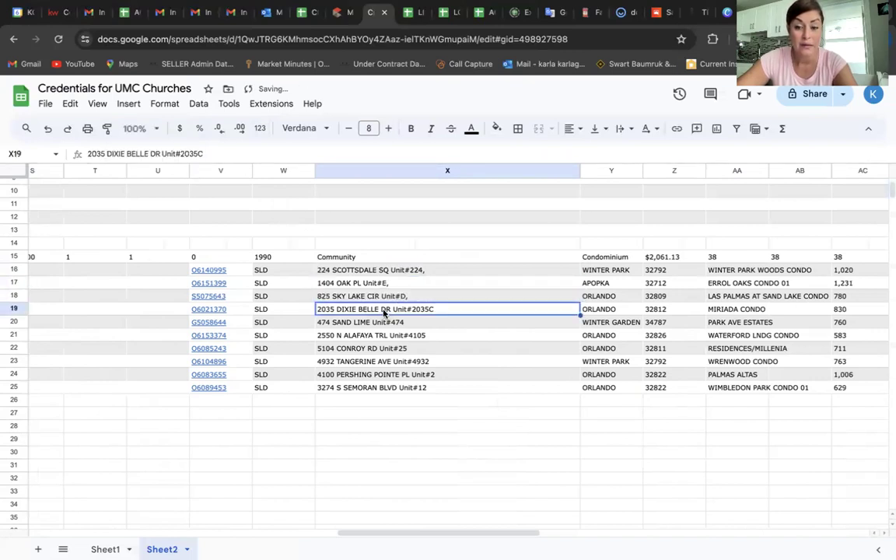
pyautogui.click(223, 155)
pyautogui.write(',')
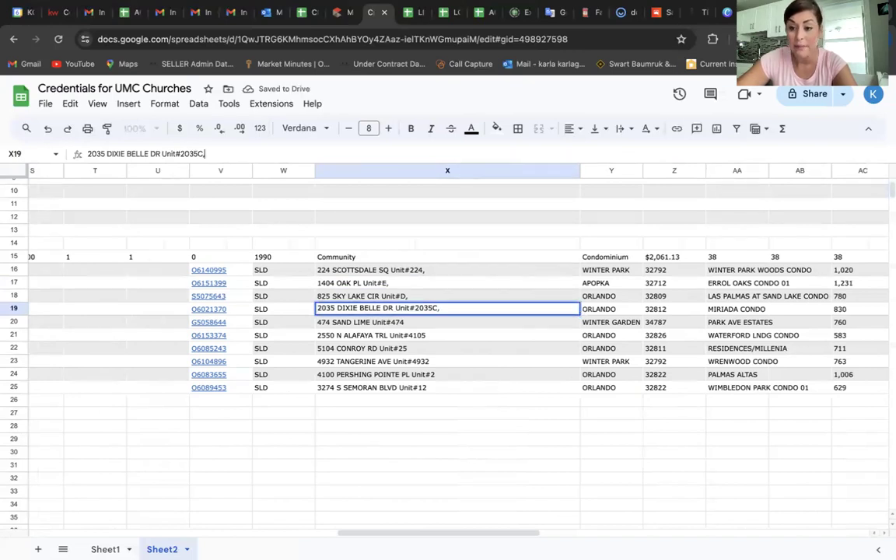
# - Widen column AA so the full subdivision names fit
pyautogui.hscroll(1, 491, 296)
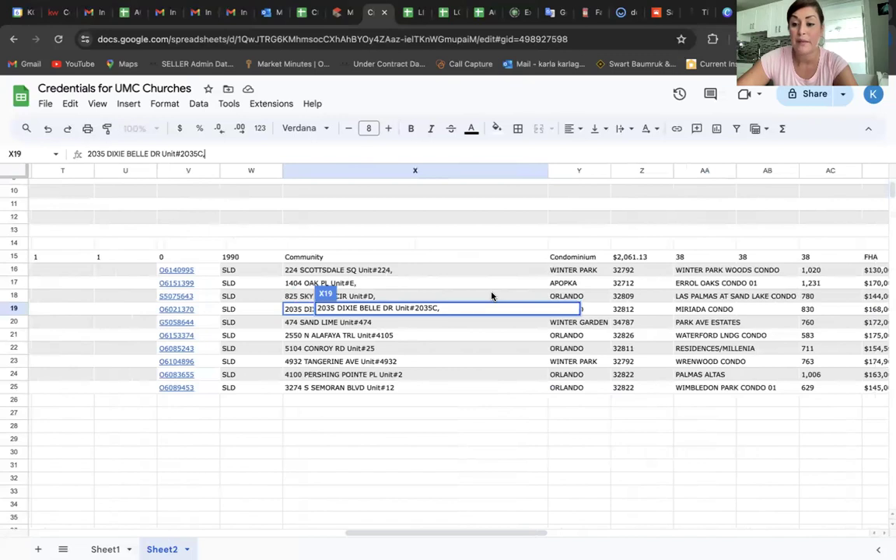
pyautogui.hscroll(3, 492, 295)
pyautogui.click(463, 172)
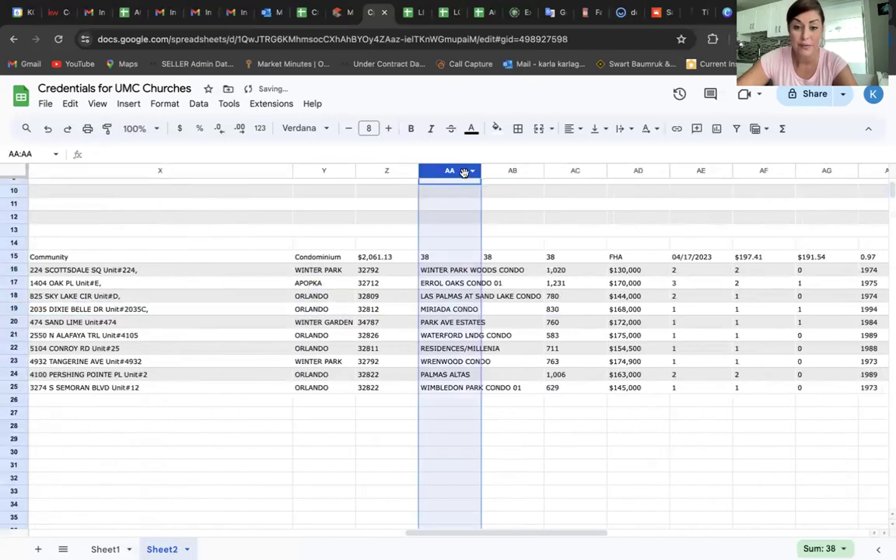
pyautogui.moveTo(482, 170); pyautogui.dragTo(596, 170)
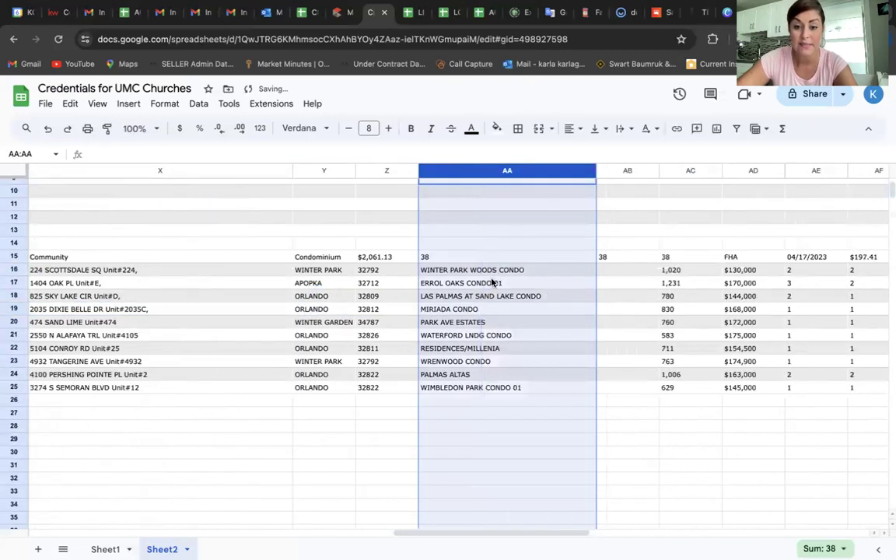
# - Append a comma to each subdivision name in cells AA16 to AA19, from WINTER PARK WOODS CONDO to MIRIADA CONDO
pyautogui.scroll(1, 497, 297)
pyautogui.click(513, 294)
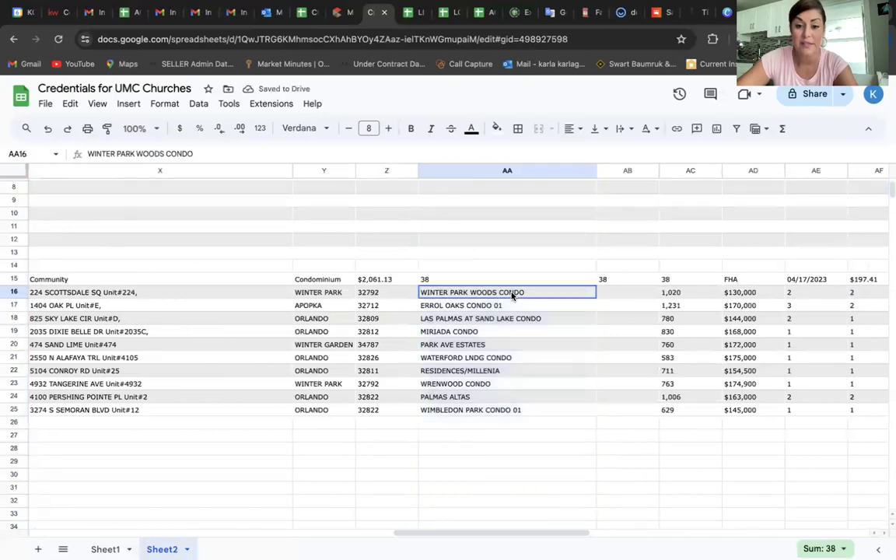
pyautogui.click(197, 153)
pyautogui.write(',')
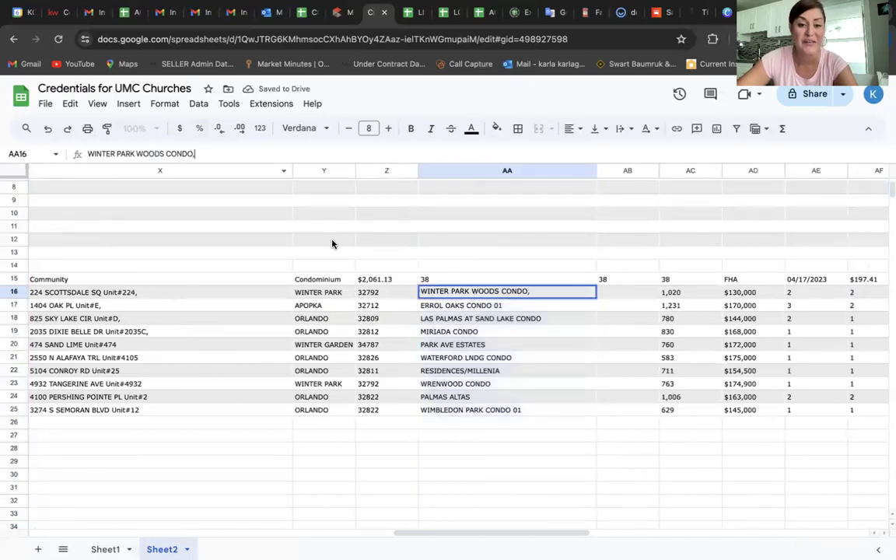
pyautogui.click(473, 305)
pyautogui.click(174, 153)
pyautogui.write(',')
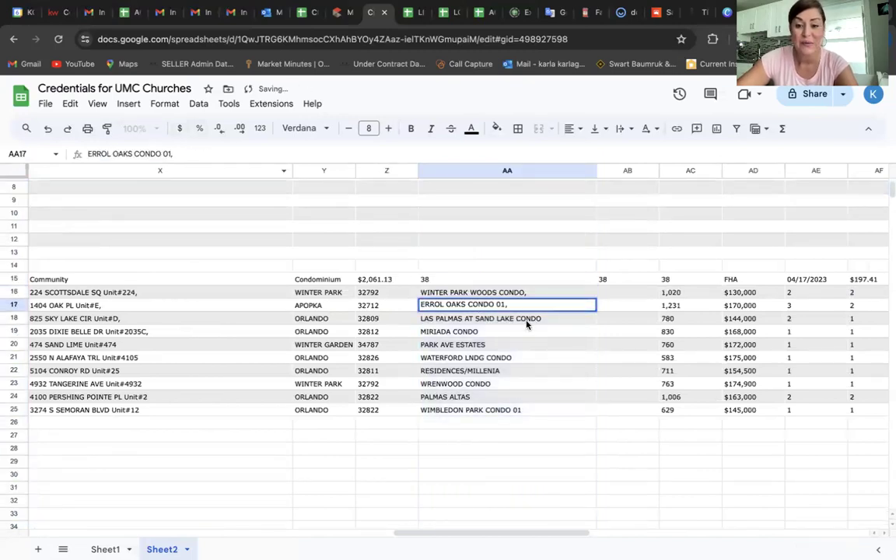
pyautogui.click(526, 324)
pyautogui.click(221, 154)
pyautogui.write(',')
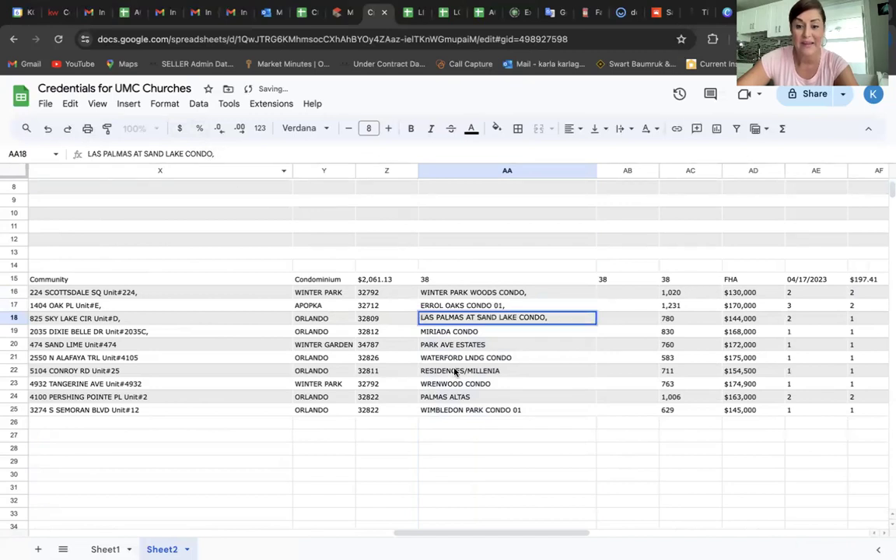
pyautogui.click(474, 333)
pyautogui.click(196, 153)
pyautogui.write(',')
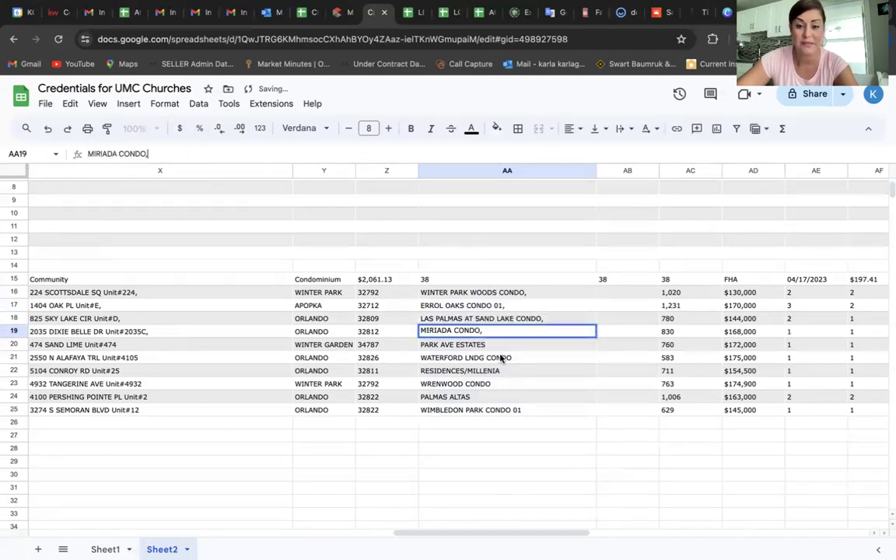
# - Append a comma to each subdivision name in cells AA20 to AA24, from PARK AVE ESTATES to PALMAS ALTAS
pyautogui.click(498, 345)
pyautogui.click(186, 153)
pyautogui.write(',')
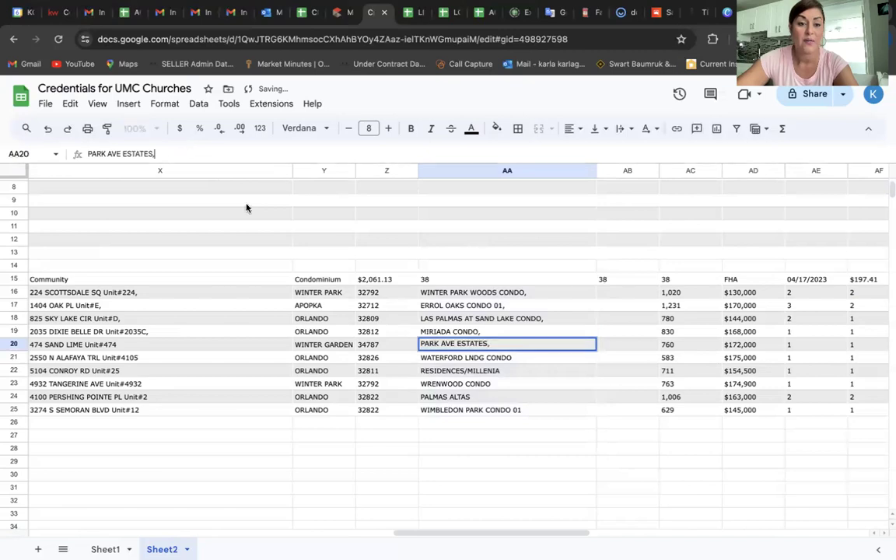
pyautogui.click(560, 360)
pyautogui.click(201, 154)
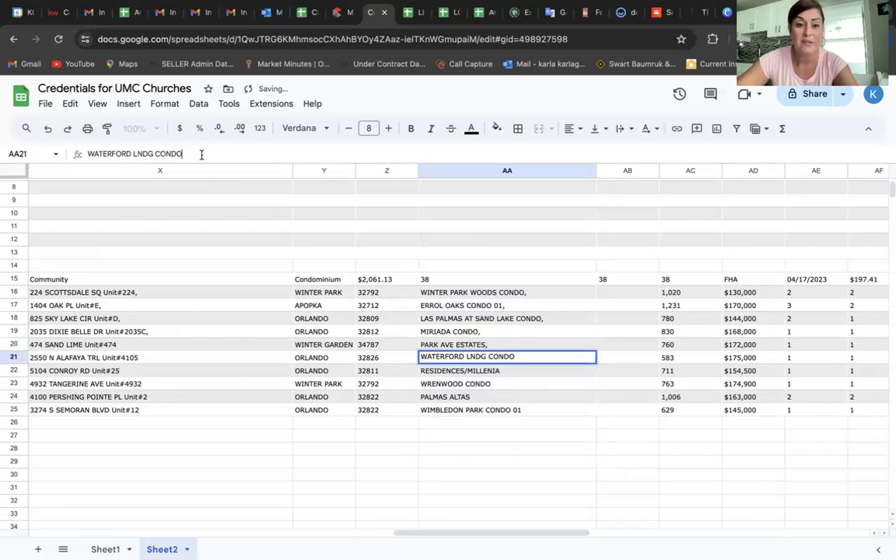
pyautogui.click(490, 371)
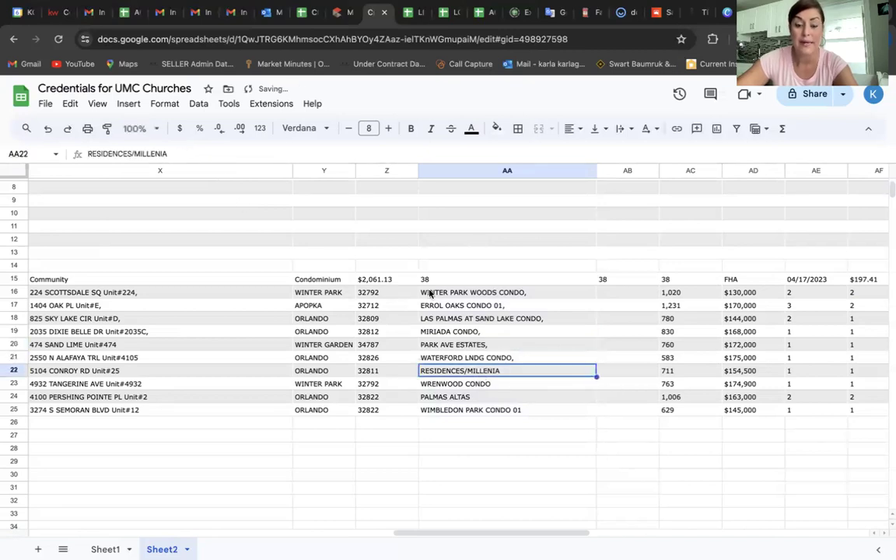
pyautogui.click(179, 154)
pyautogui.write(',')
pyautogui.click(466, 383)
pyautogui.click(233, 154)
pyautogui.write(',')
pyautogui.click(456, 397)
pyautogui.click(186, 154)
pyautogui.click(439, 411)
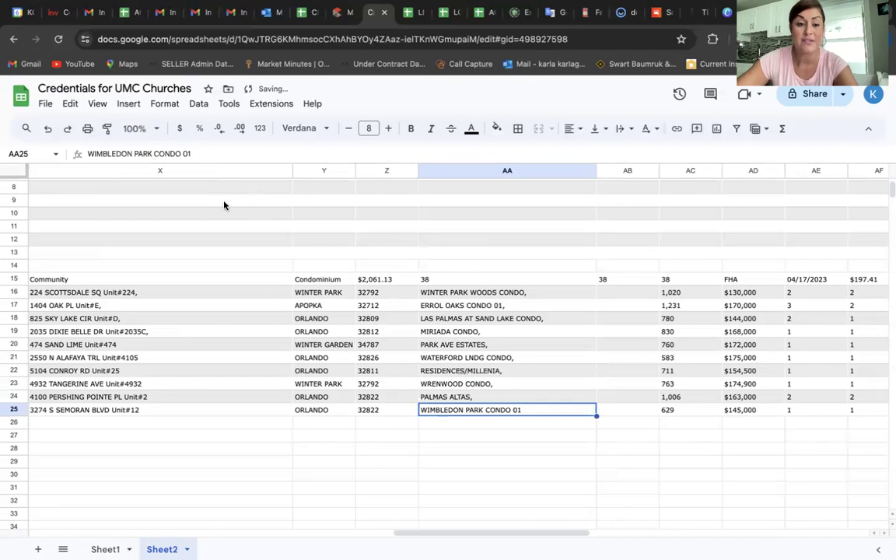
# - Copy the subdivision names in AA16:AA25, switch to Stellar MLS and open a new Residential Quick search
pyautogui.moveTo(495, 293); pyautogui.dragTo(500, 414)
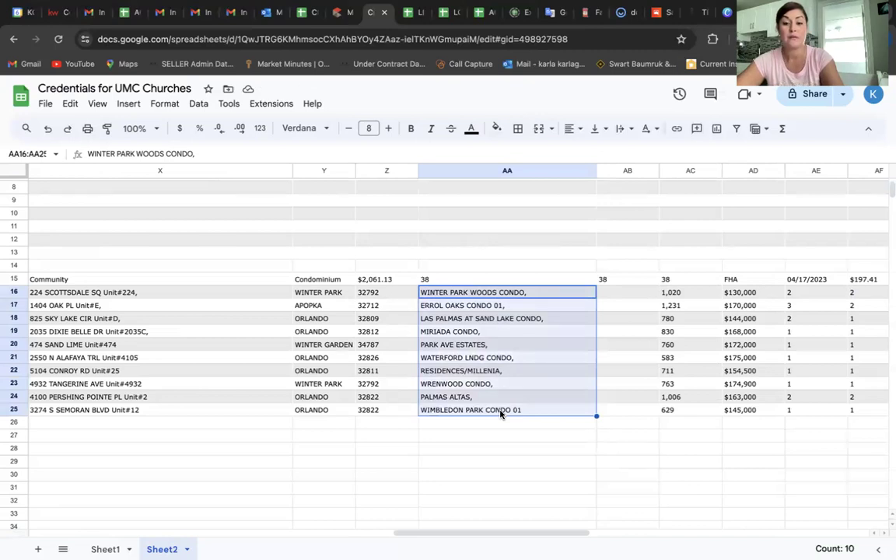
pyautogui.click(337, 13)
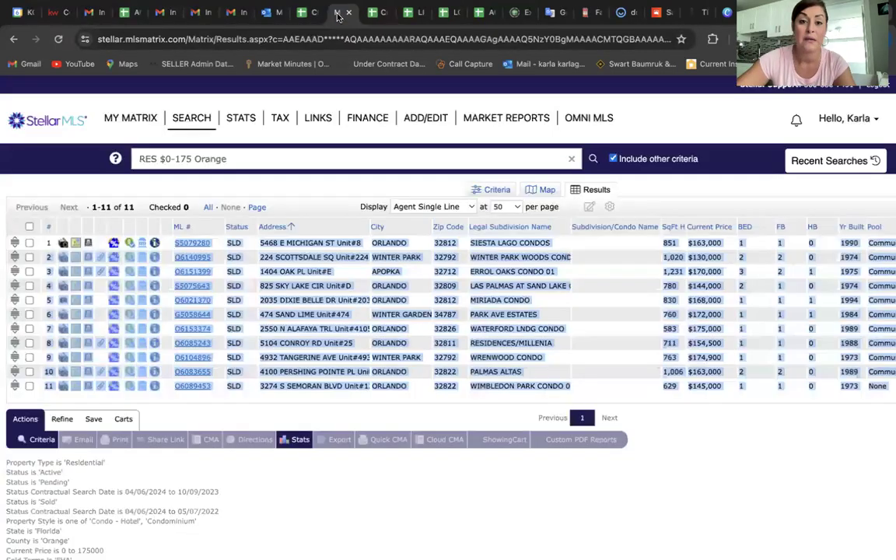
pyautogui.moveTo(190, 123)
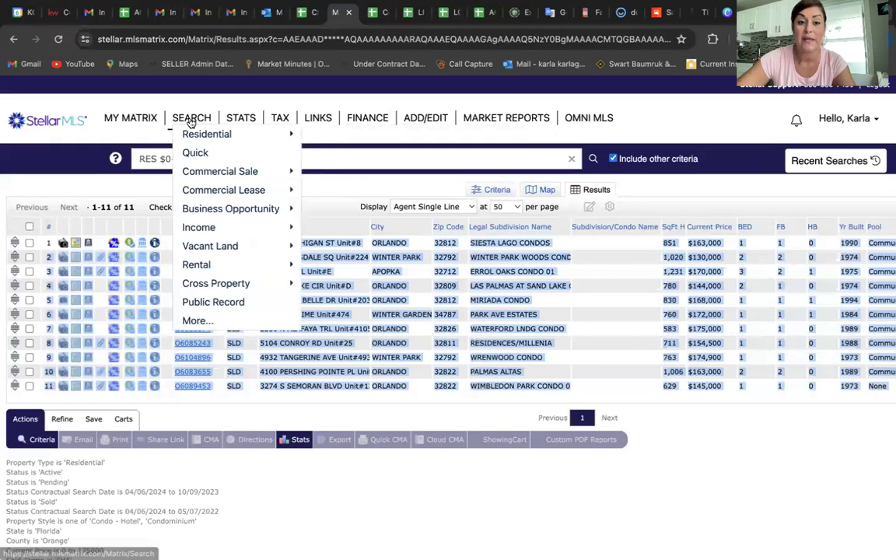
pyautogui.moveTo(233, 137)
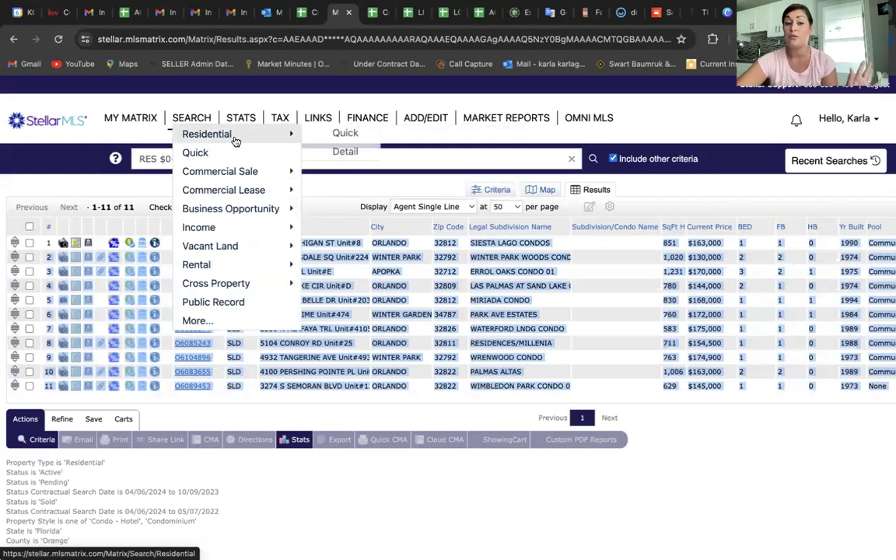
pyautogui.click(336, 137)
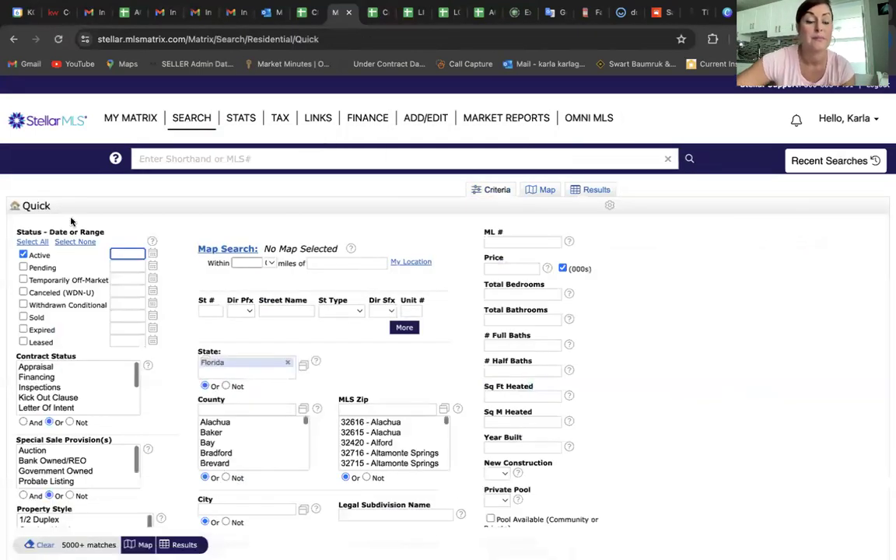
# - Paste the copied subdivision names as the Legal Subdivision Name, set the price to 0-175 thousand and run the search
pyautogui.click(355, 514)
pyautogui.scroll(-2, 355, 514)
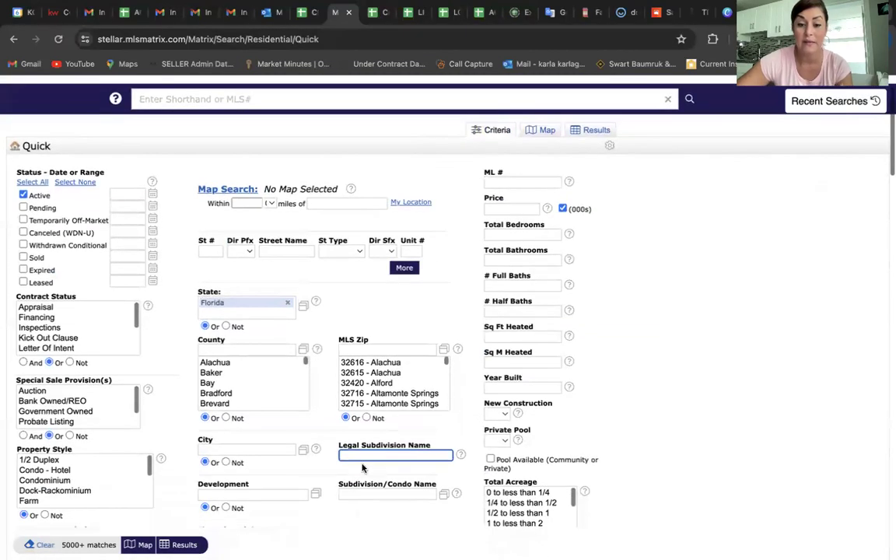
pyautogui.press('super+v')
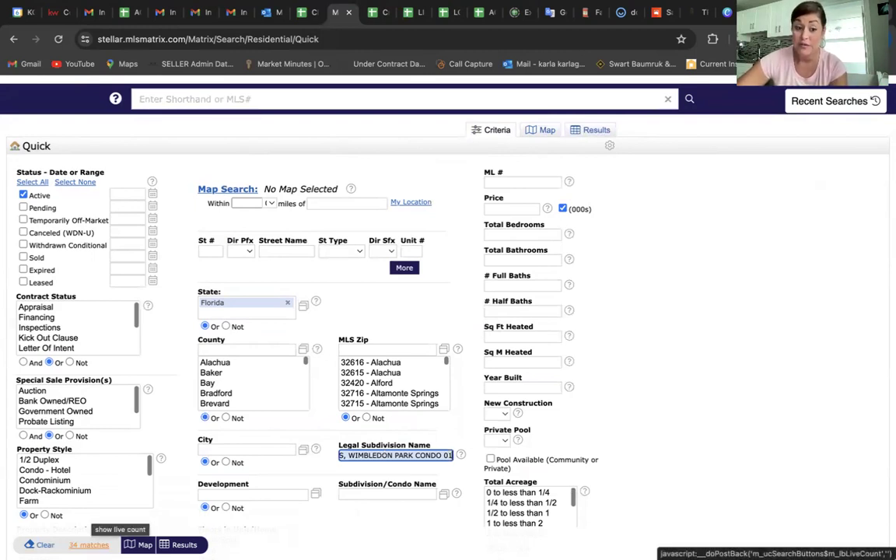
pyautogui.click(513, 210)
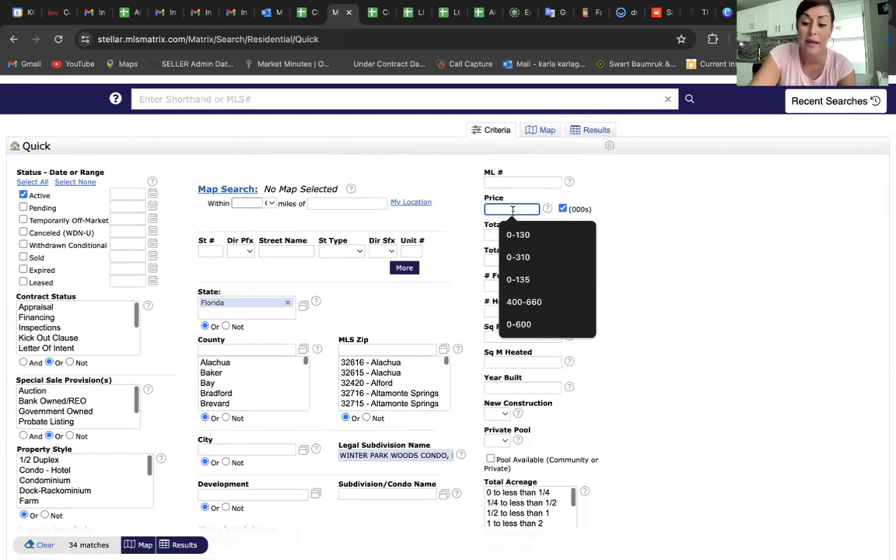
pyautogui.write('0-175')
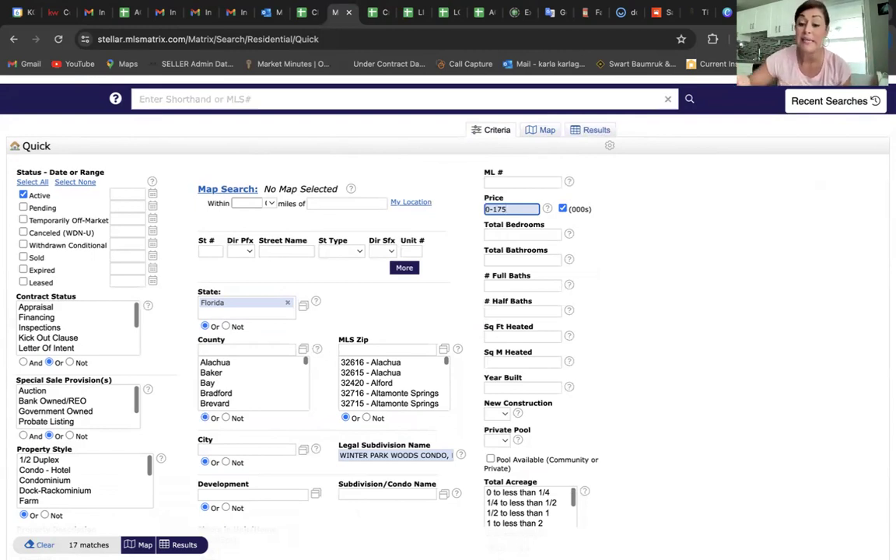
pyautogui.press('Return')
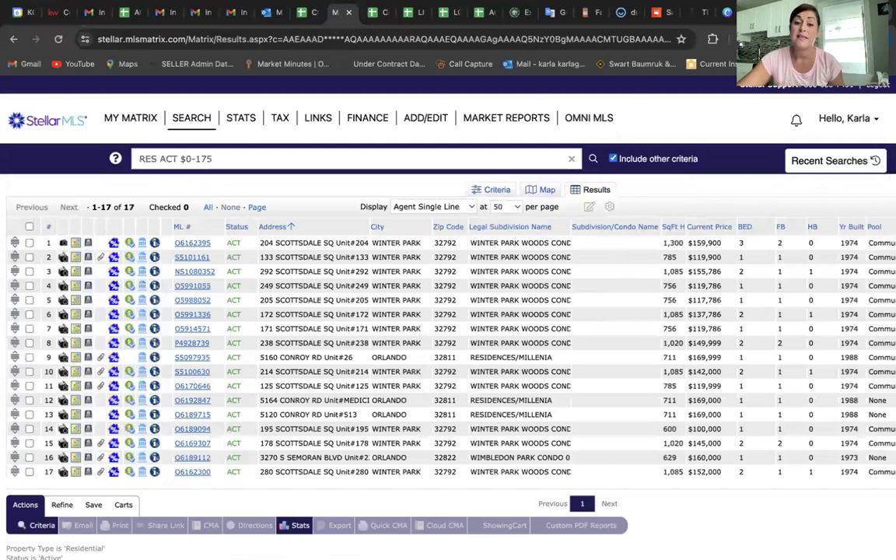
# - Review the result columns and widen the Legal Subdivision Name column so the full names fit
pyautogui.hscroll(3, 500, 324)
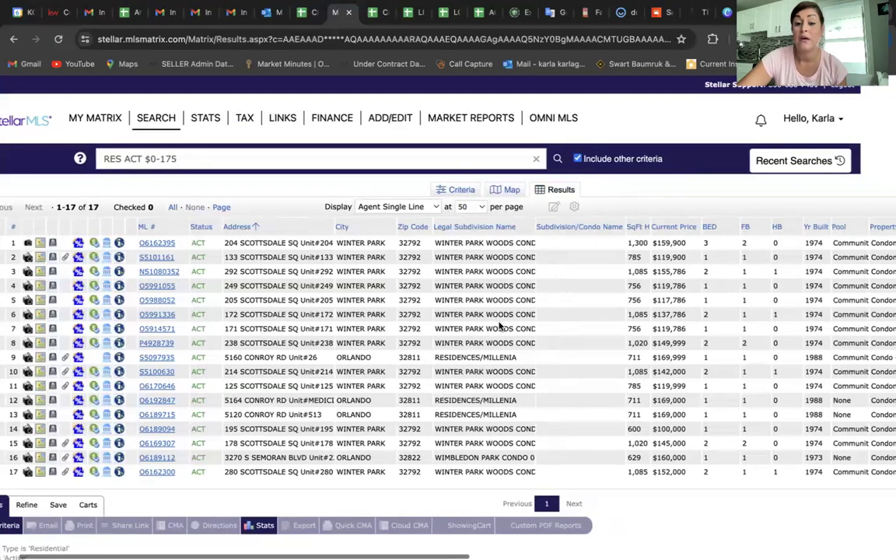
pyautogui.hscroll(4, 500, 326)
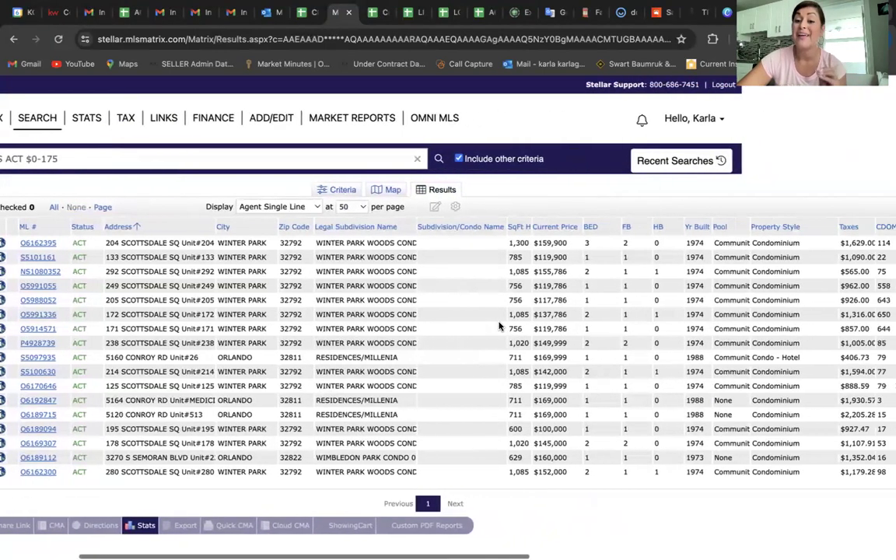
pyautogui.hscroll(6, 500, 326)
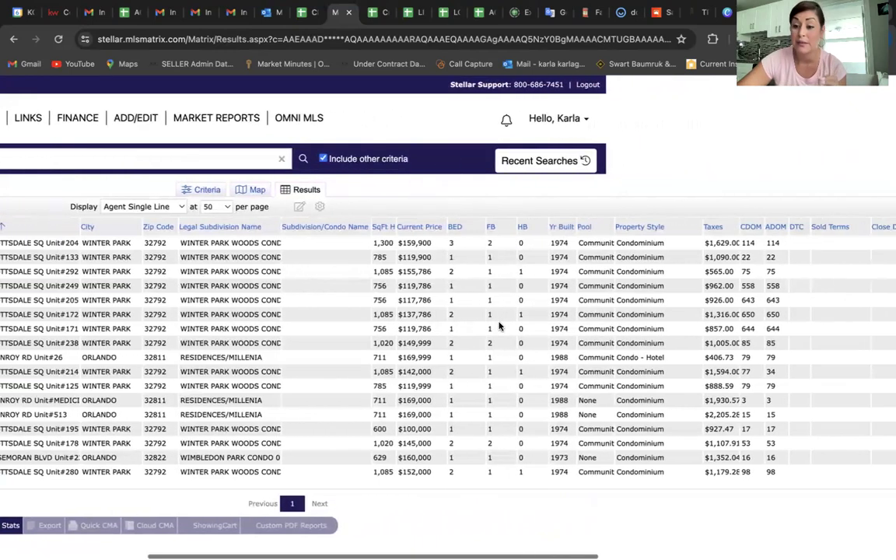
pyautogui.hscroll(-8, 500, 326)
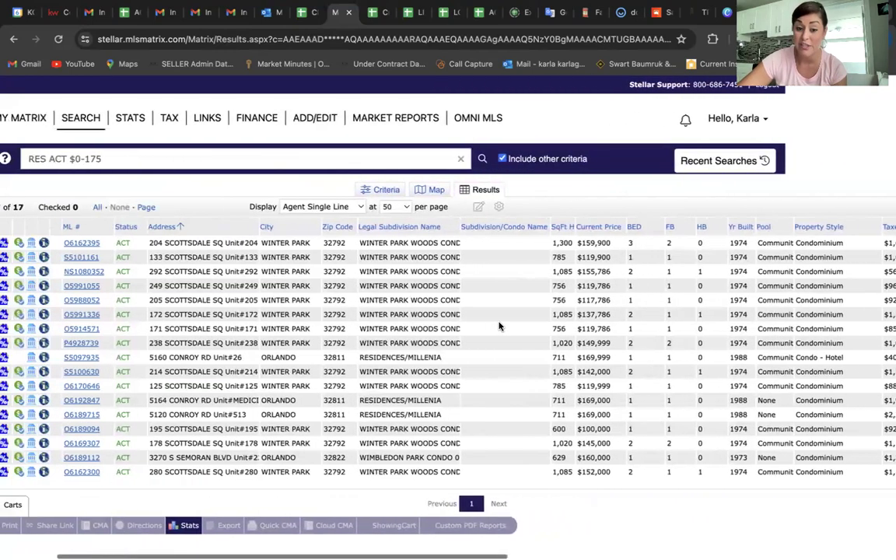
pyautogui.click(461, 229)
pyautogui.moveTo(461, 229); pyautogui.dragTo(522, 235)
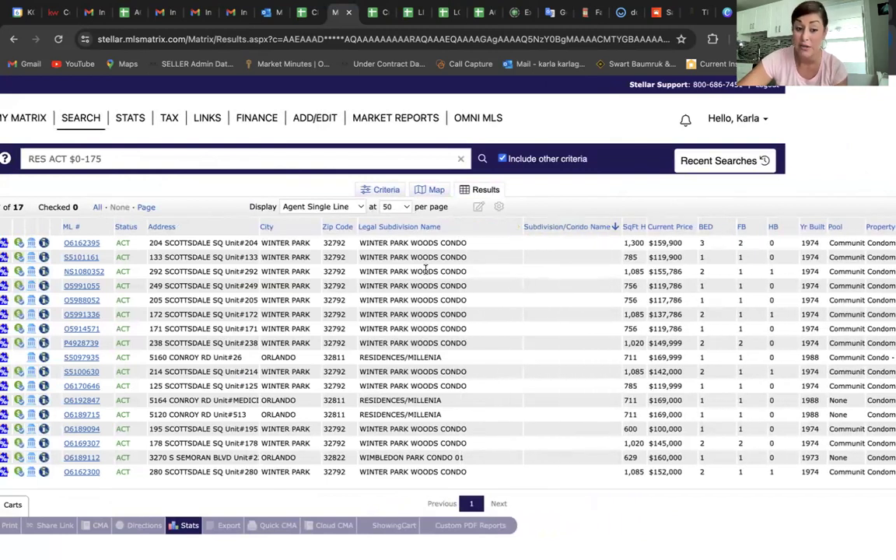
pyautogui.scroll(-3, 426, 269)
pyautogui.scroll(3, 426, 269)
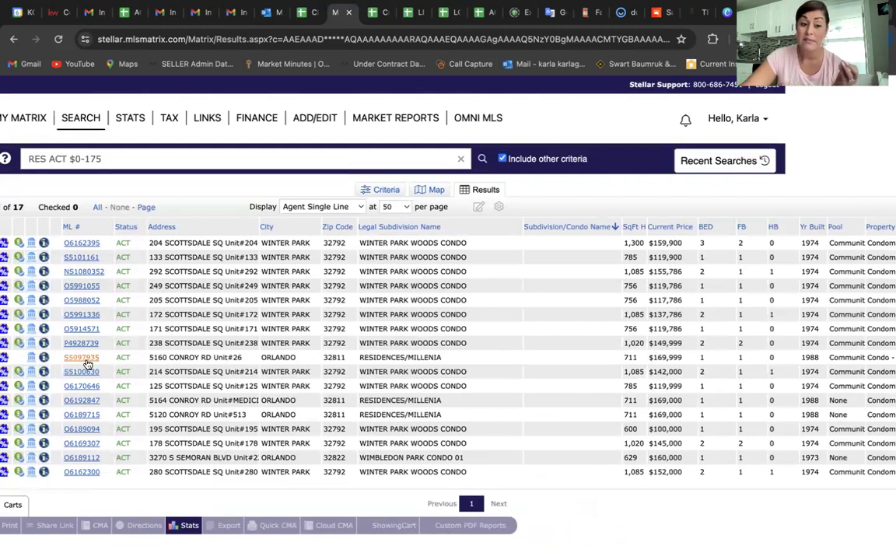
# - Open the ninth listing, the $169,999 RESIDENCES/MILLENIA condo, and browse its enlarged photos from the front building onward
pyautogui.click(83, 358)
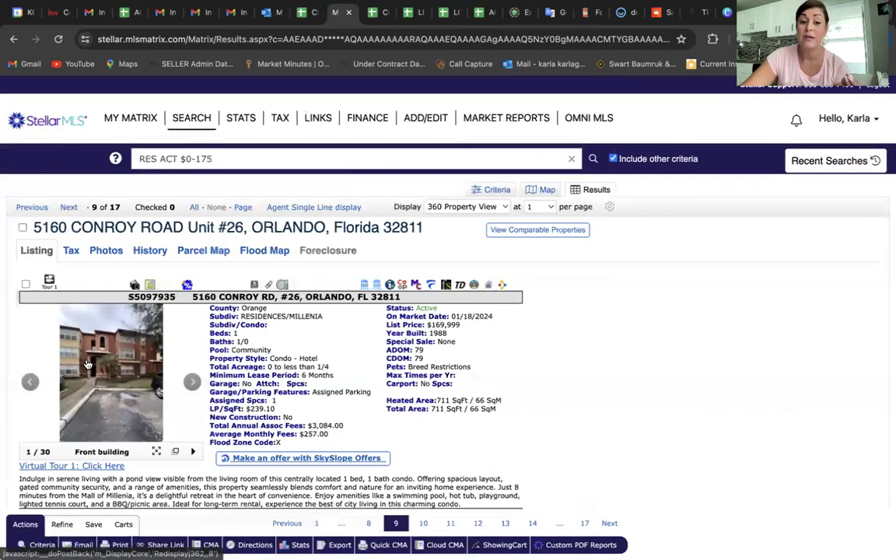
pyautogui.click(109, 365)
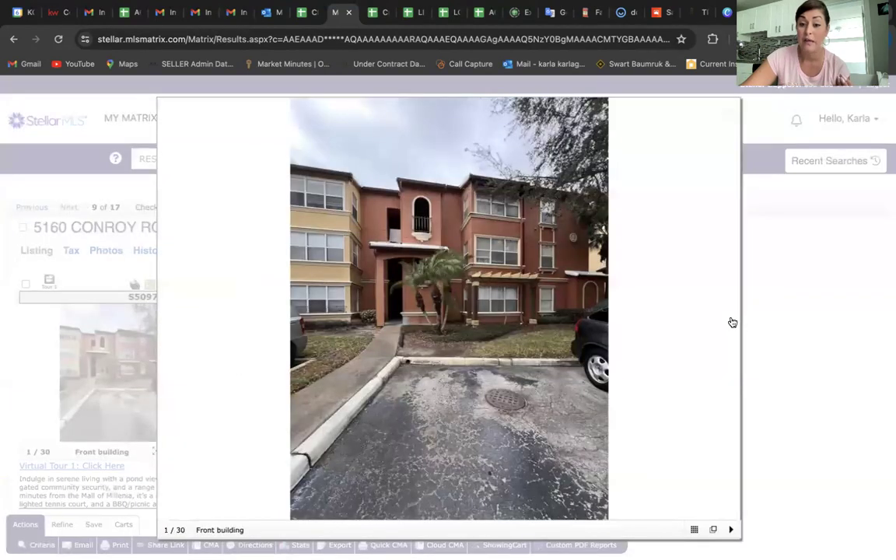
pyautogui.click(732, 321)
pyautogui.click(730, 320)
pyautogui.click(730, 321)
pyautogui.click(730, 321)
pyautogui.click(730, 320)
pyautogui.click(729, 321)
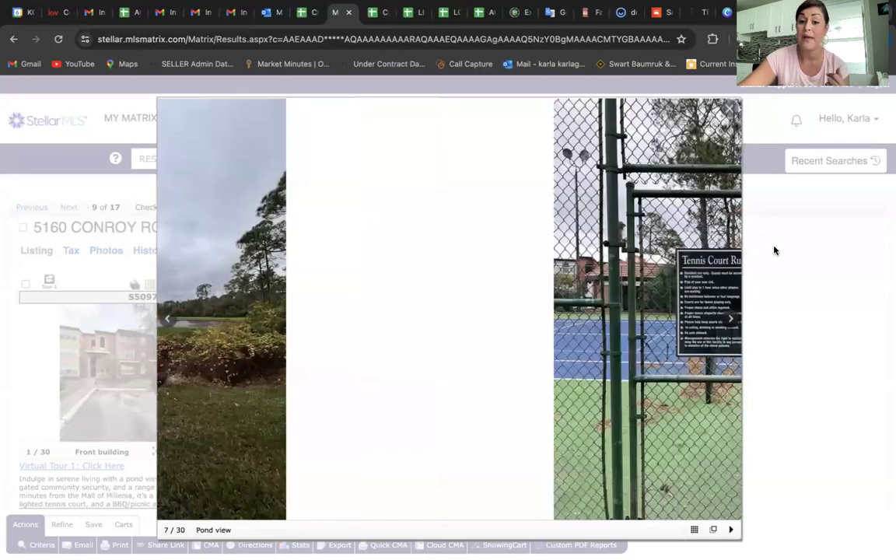
# - Close the photo viewer and return to the Agent Single Line list of all results
pyautogui.click(810, 260)
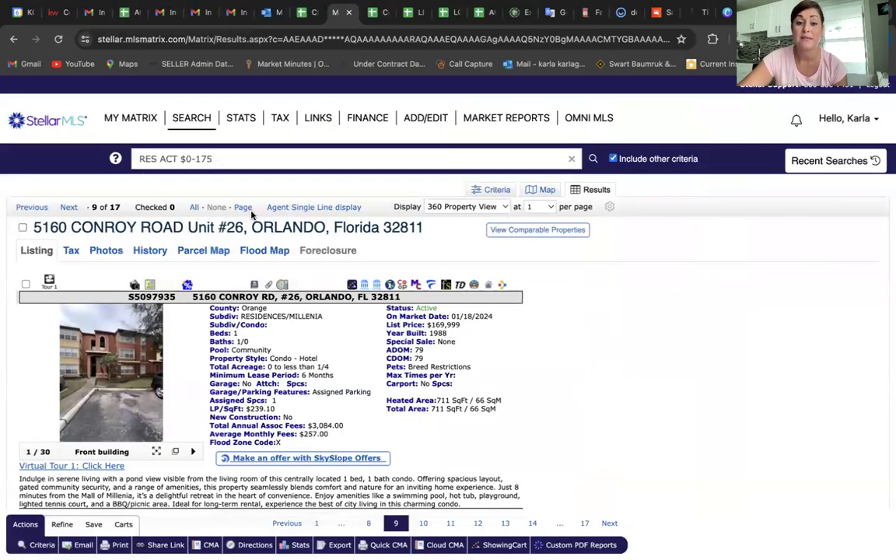
pyautogui.click(289, 208)
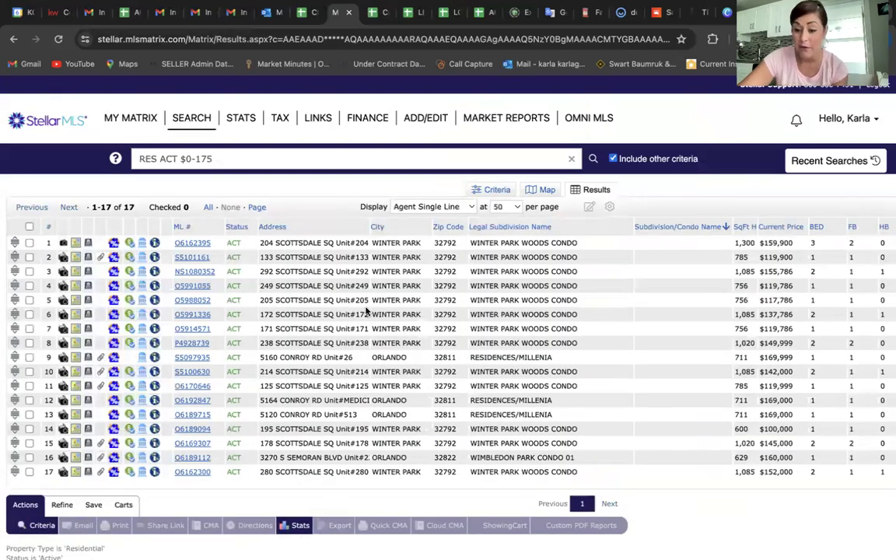
pyautogui.scroll(-1, 366, 310)
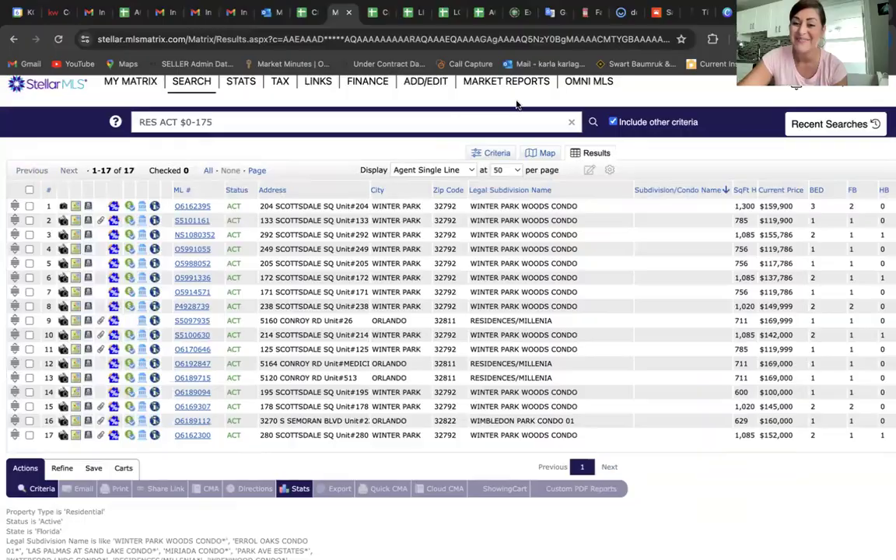